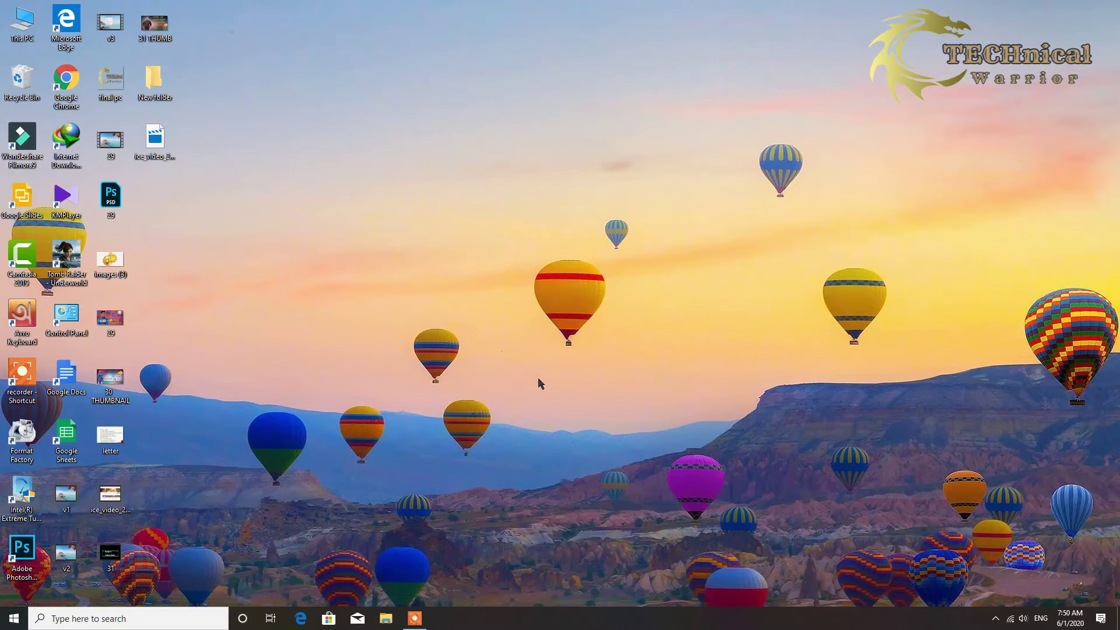
- Advance the desktop slideshow through its wallpapers by switching to the next desktop background ten times
left_click(578, 467)
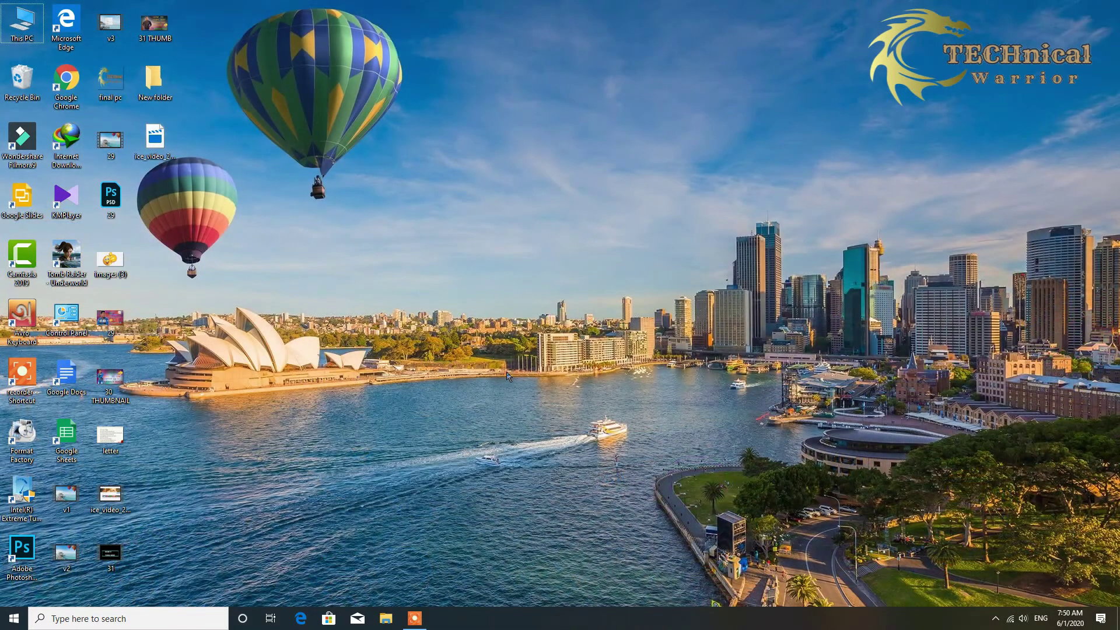
right_click(506, 376)
left_click(566, 463)
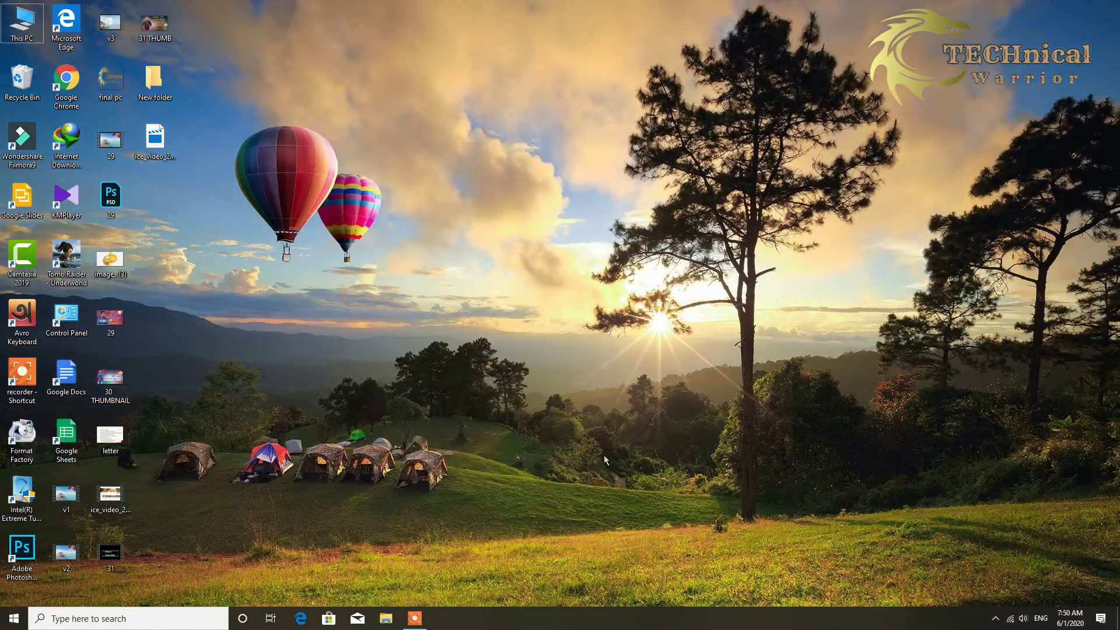
right_click(599, 435)
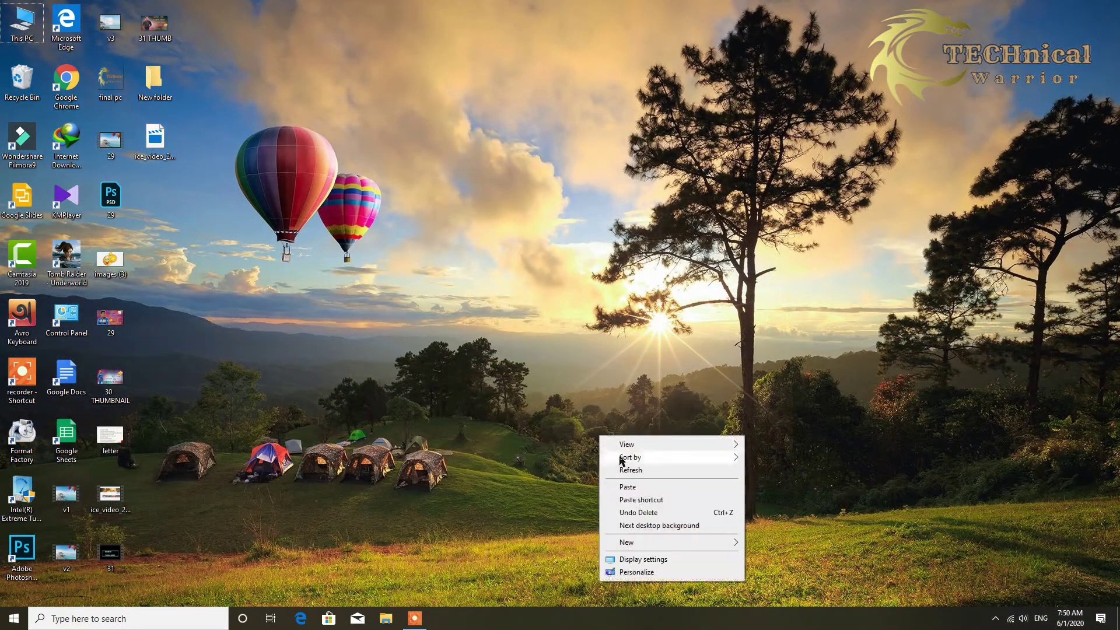
left_click(641, 527)
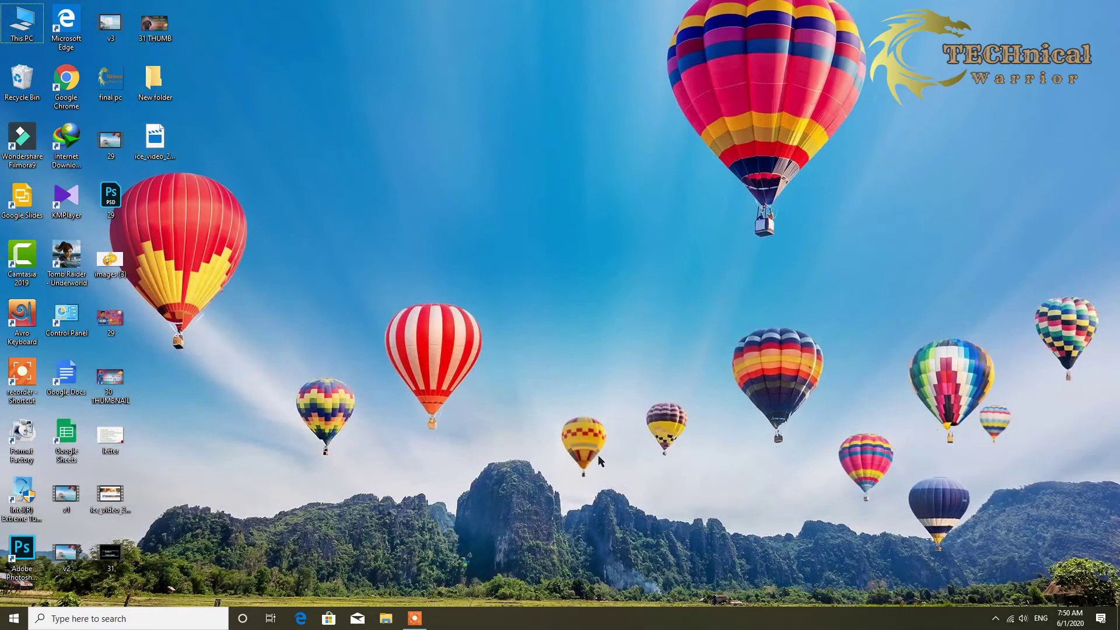
right_click(557, 406)
left_click(597, 492)
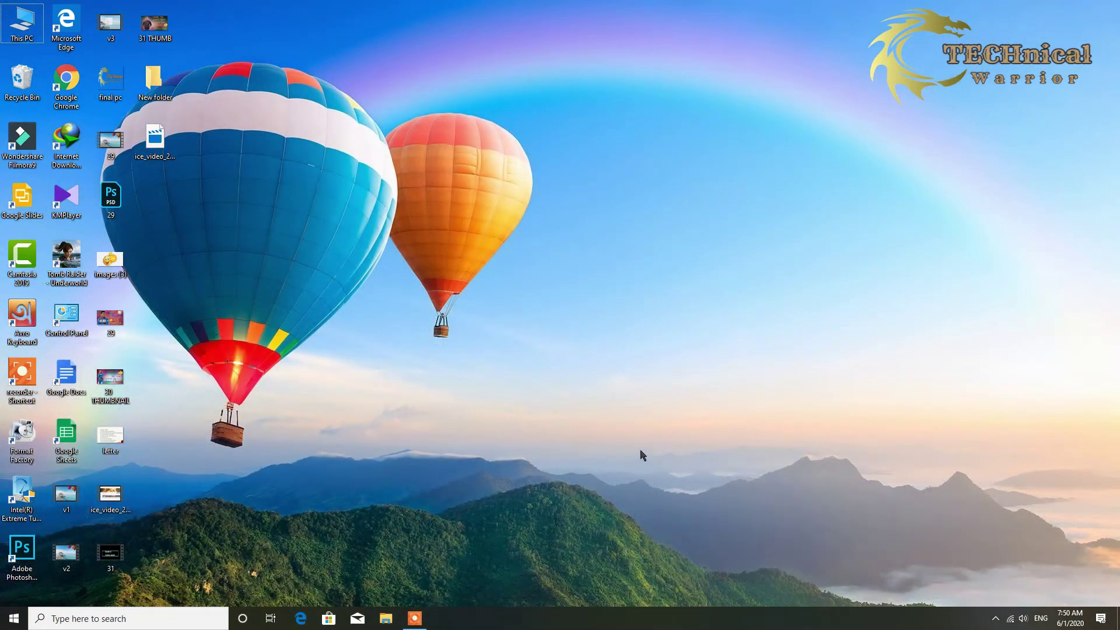
right_click(618, 433)
left_click(654, 519)
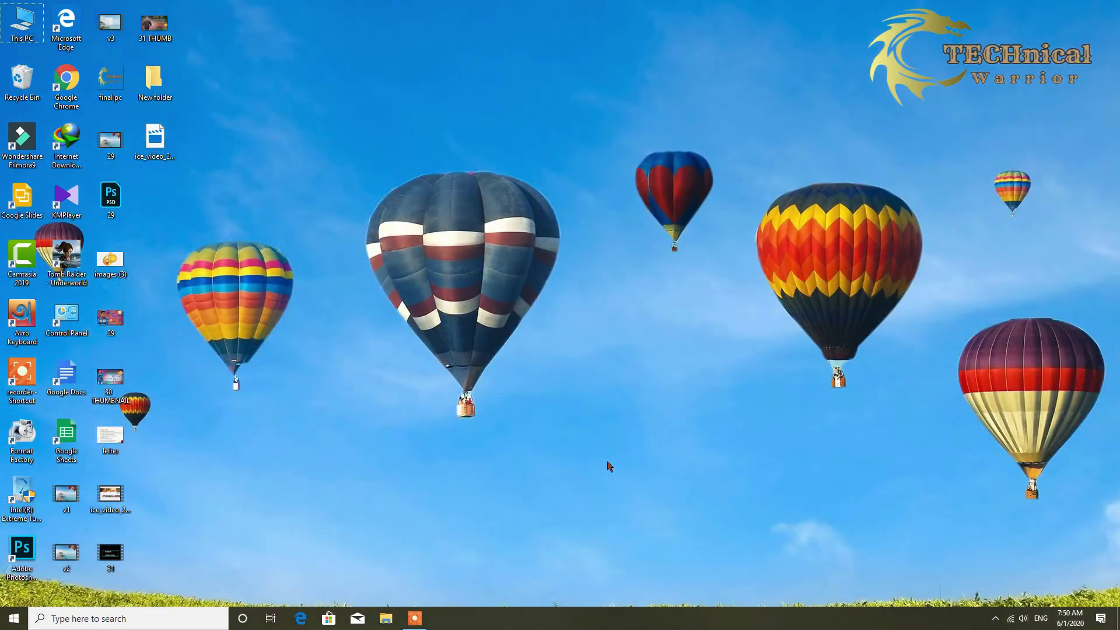
right_click(614, 439)
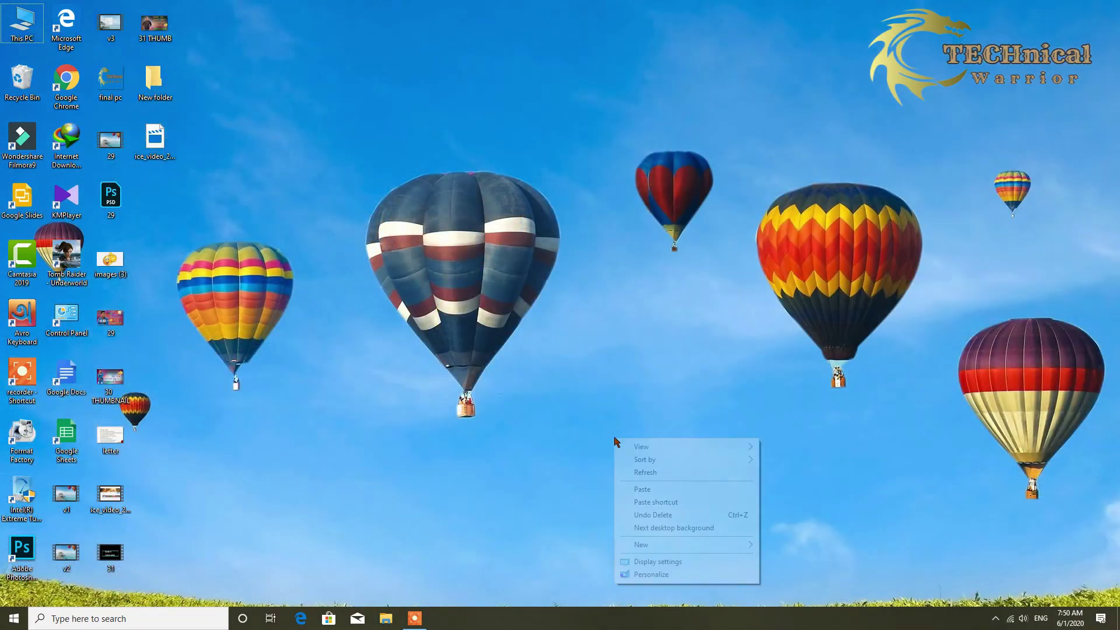
left_click(654, 528)
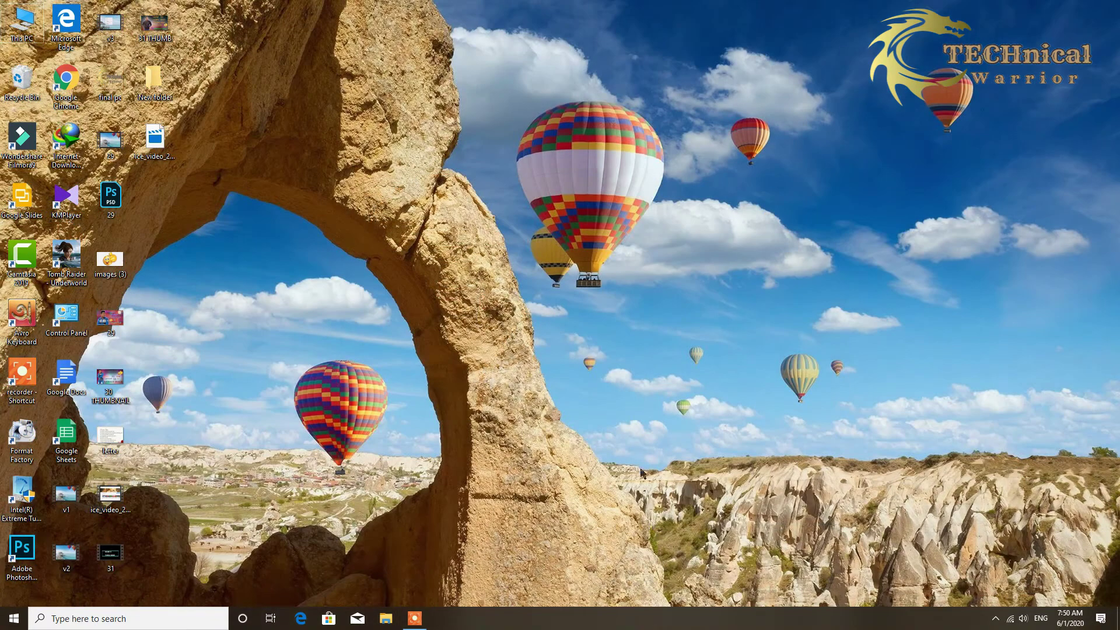
right_click(637, 447)
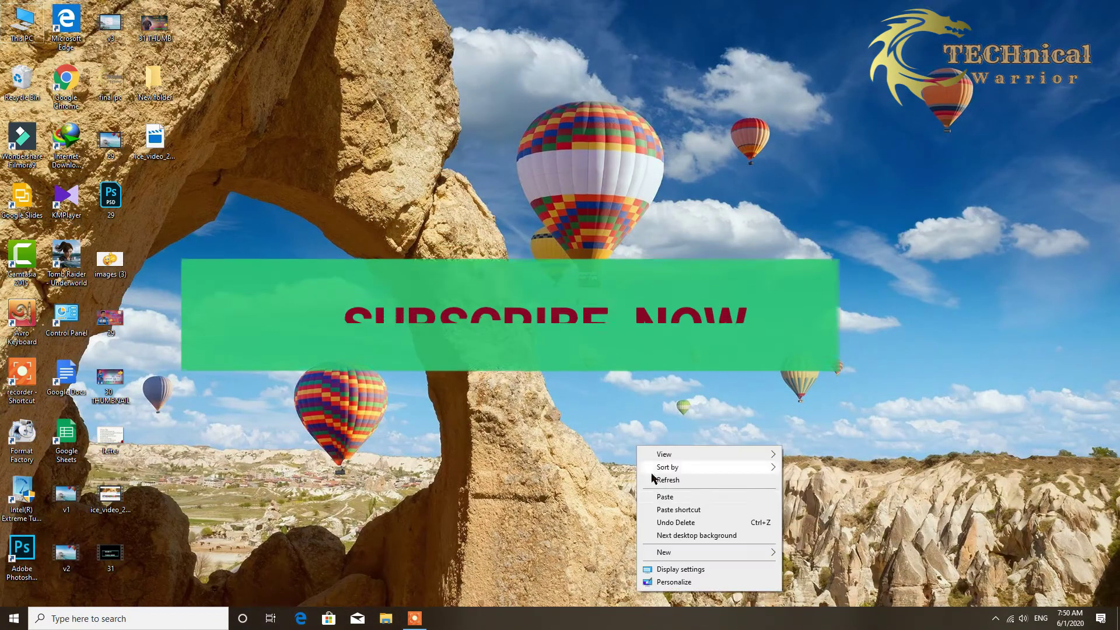
left_click(676, 536)
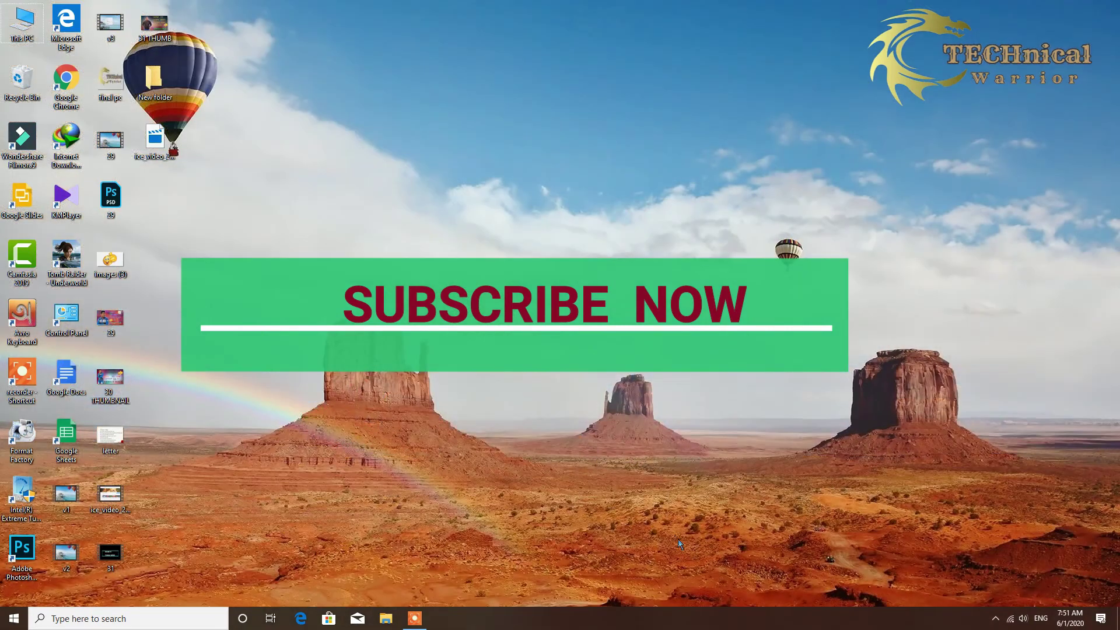
right_click(659, 481)
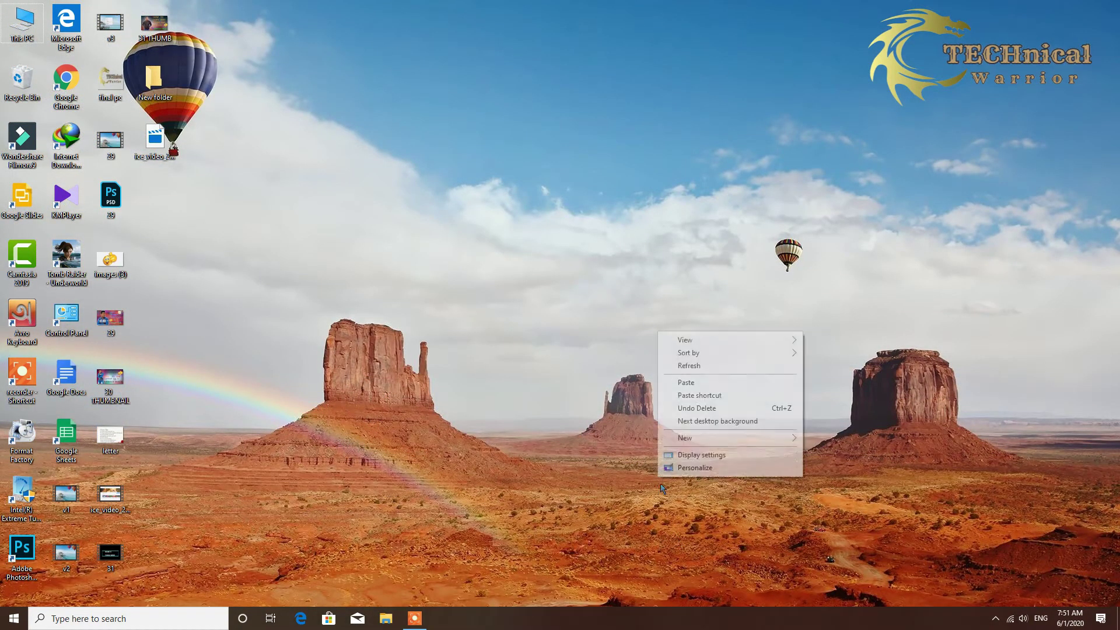
left_click(694, 421)
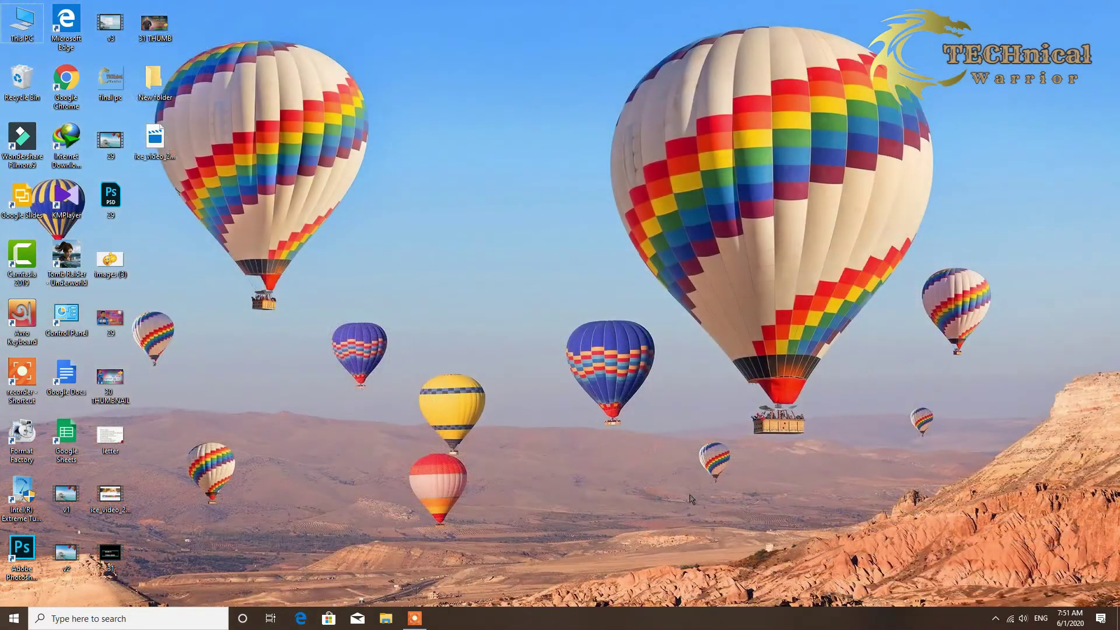
right_click(683, 460)
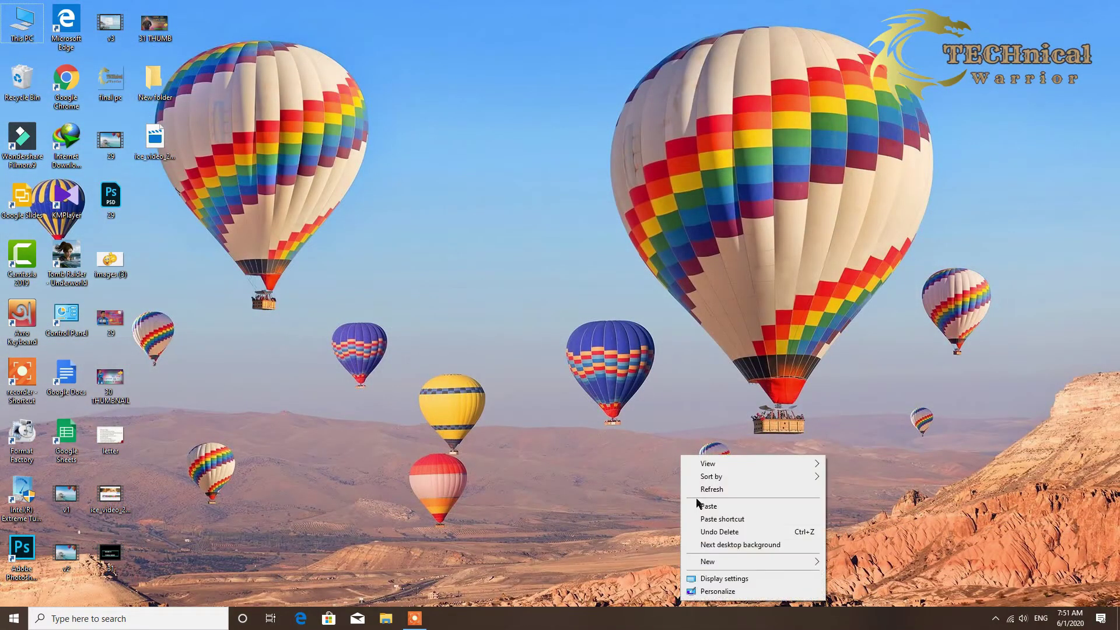
left_click(709, 544)
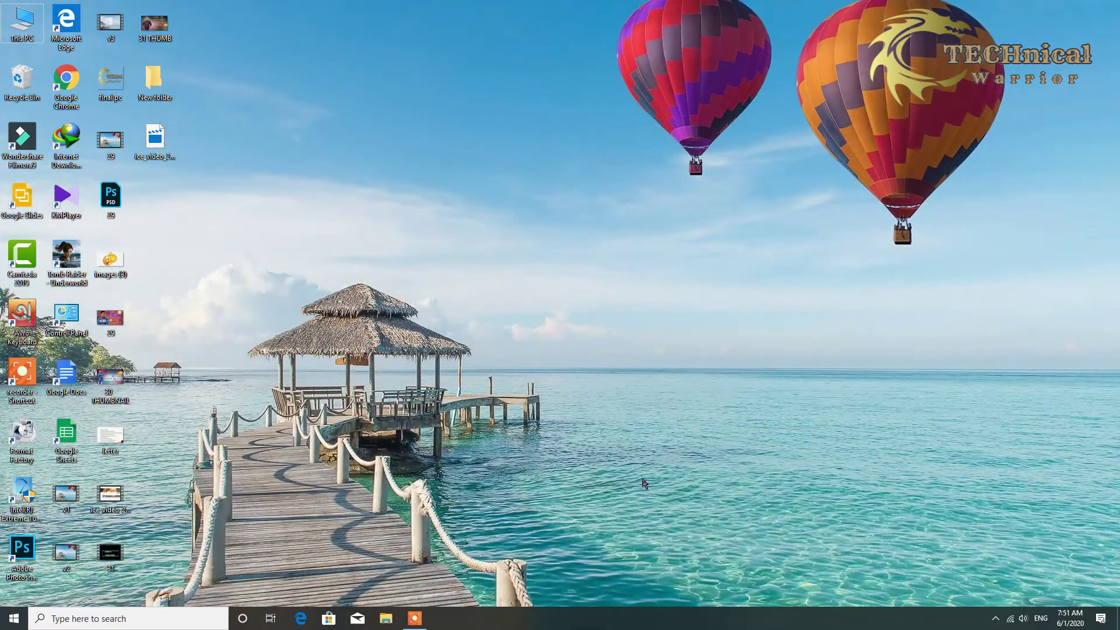
right_click(710, 464)
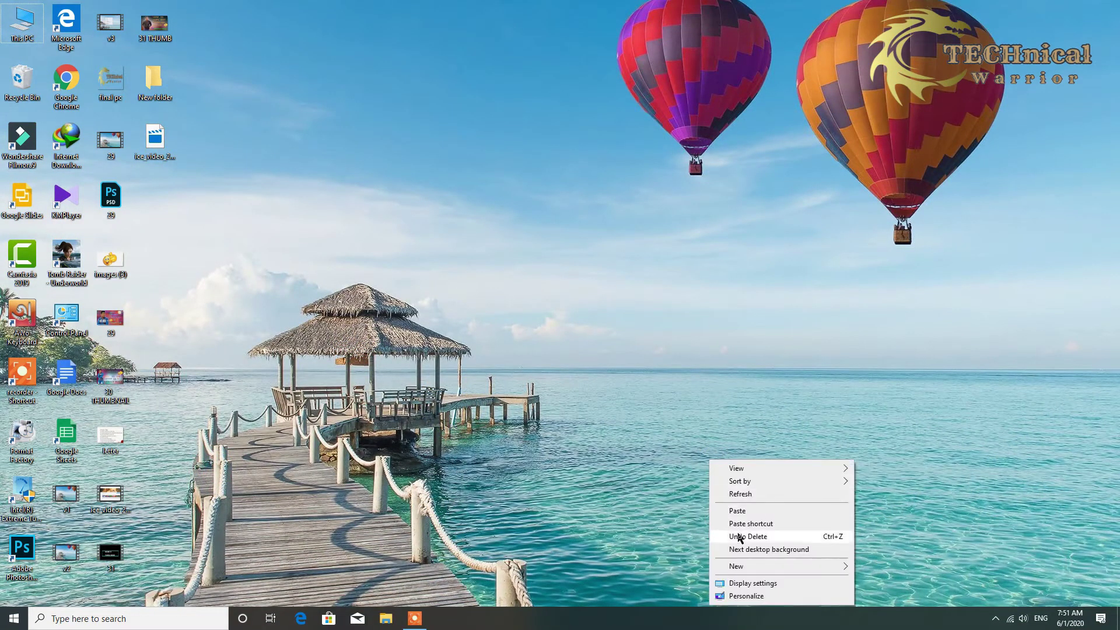
left_click(741, 553)
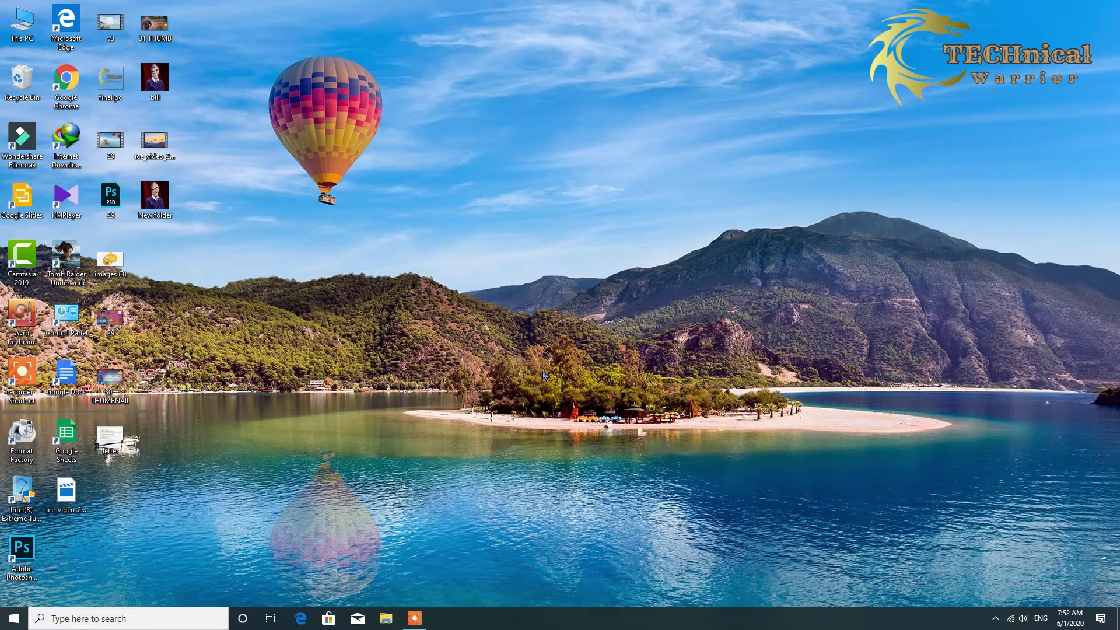
- Move the New folder icon to the empty sky area of the desktop, refreshing the desktop before and after
right_click(574, 68)
left_click(601, 104)
left_click_drag(154, 207, 598, 150)
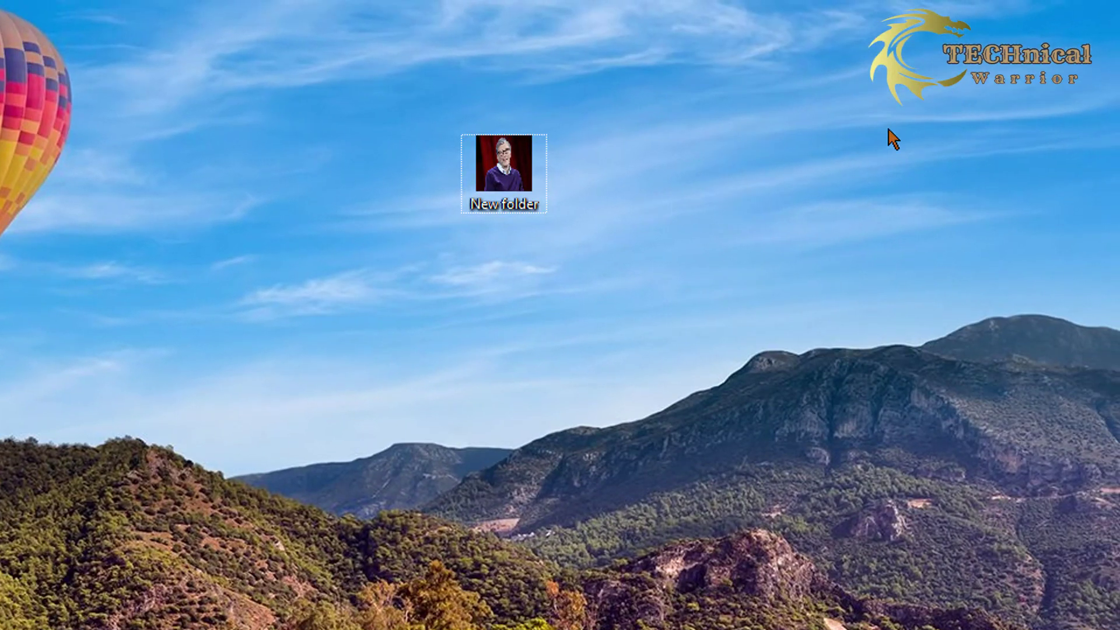
right_click(628, 193)
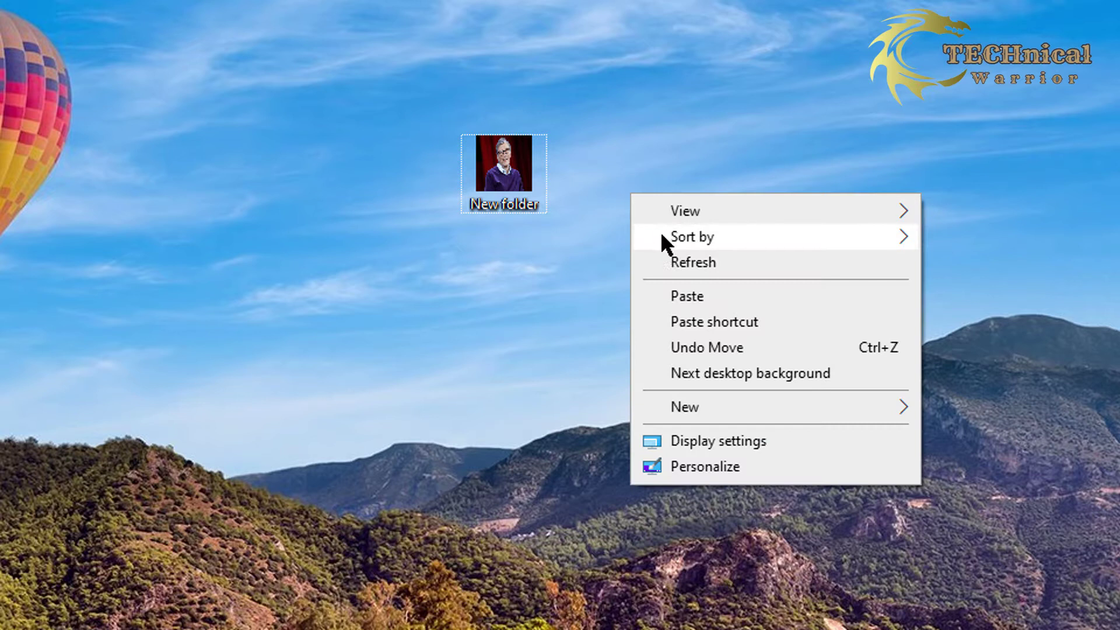
left_click(667, 258)
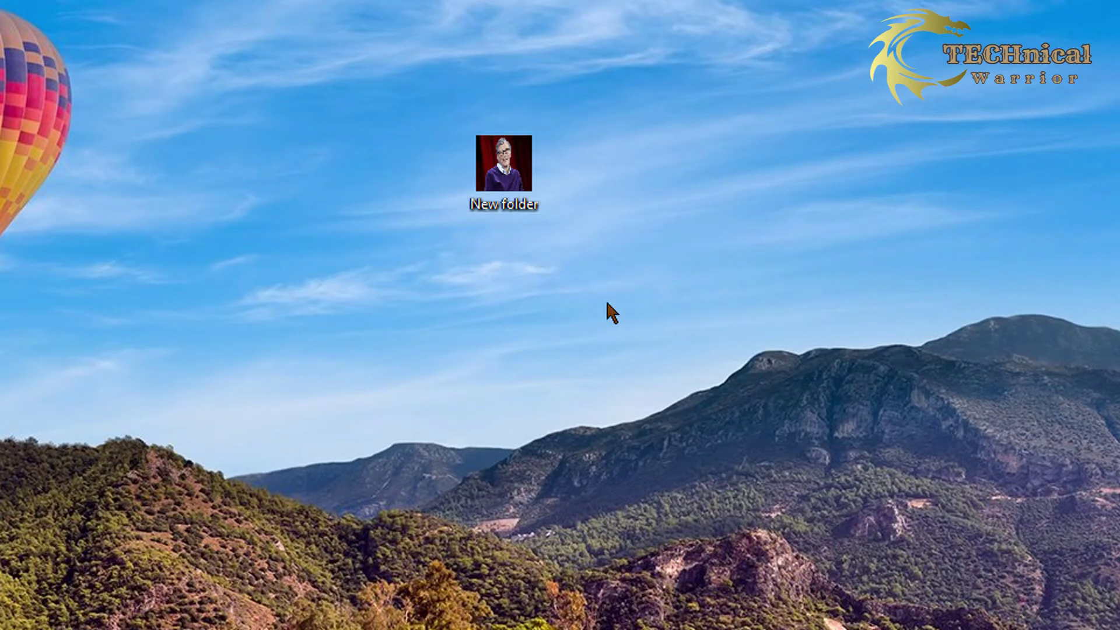
- Inspect the contents and general properties of New folder, close both windows and refresh the desktop
double_click(520, 201)
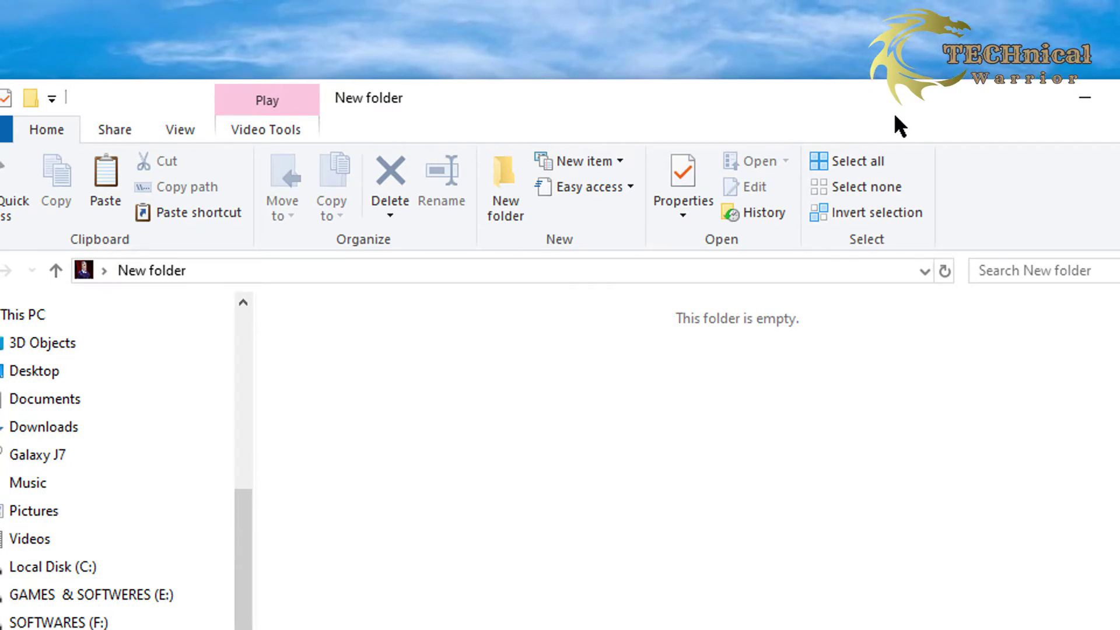
left_click(960, 105)
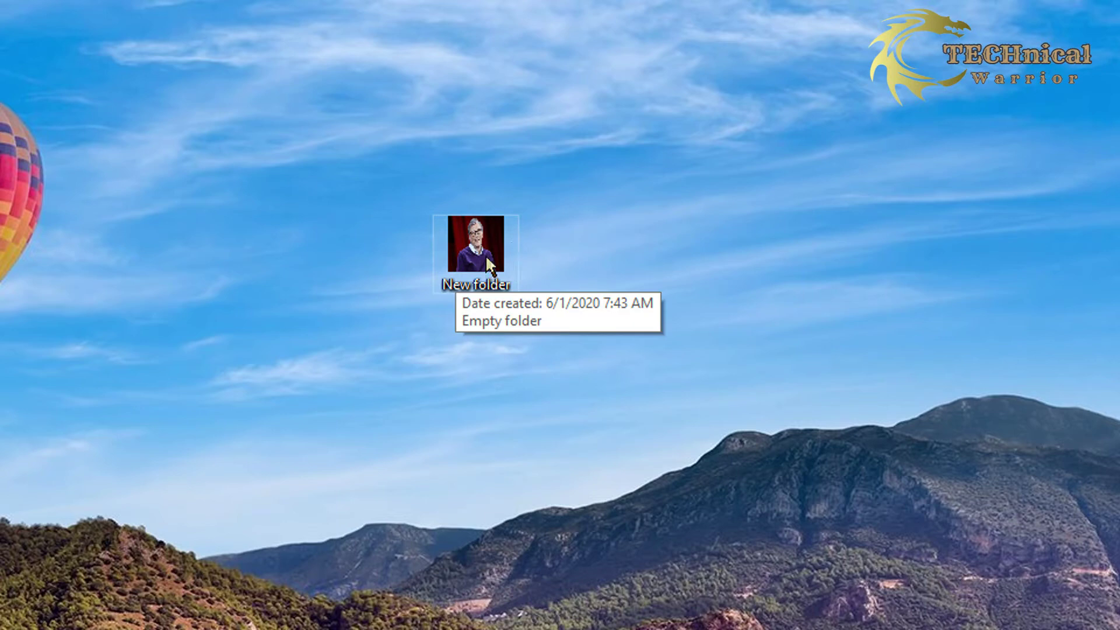
right_click(486, 253)
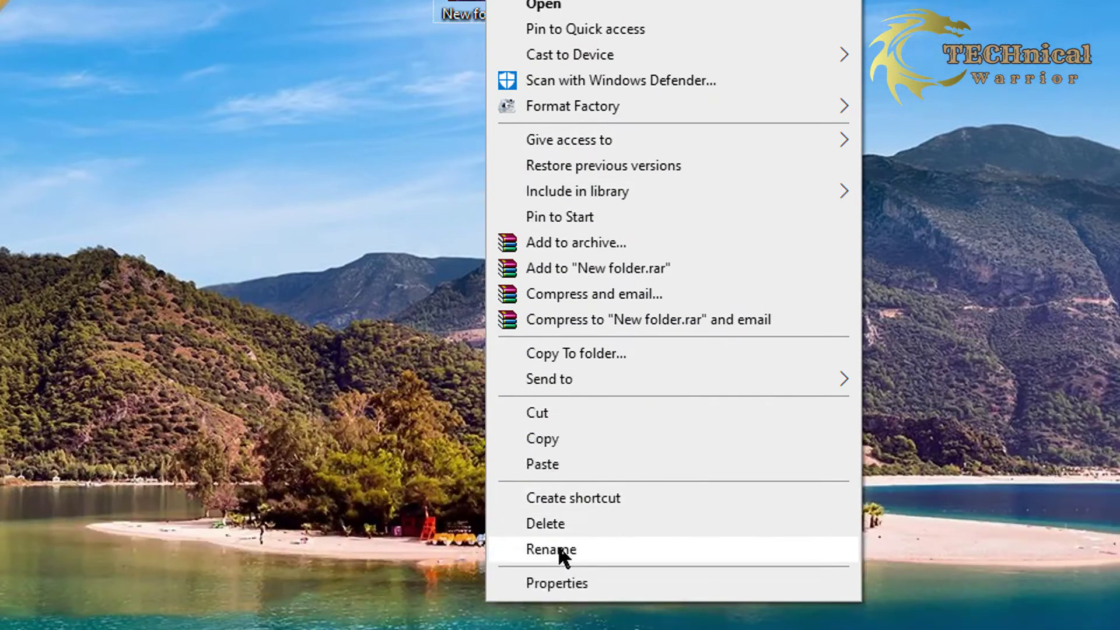
left_click(560, 582)
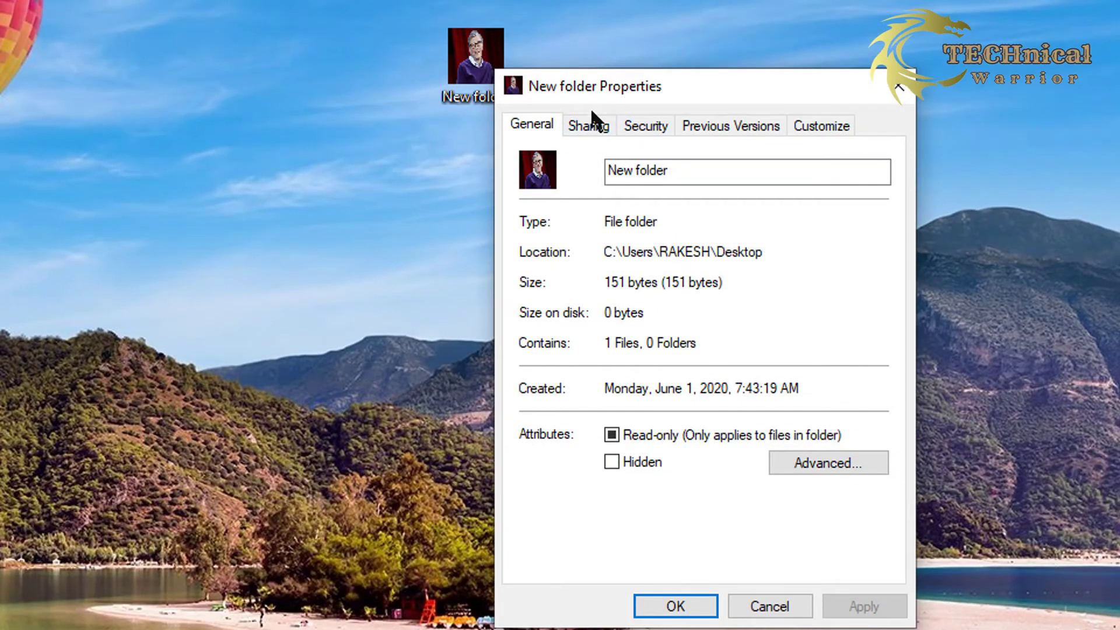
left_click_drag(702, 169, 536, 182)
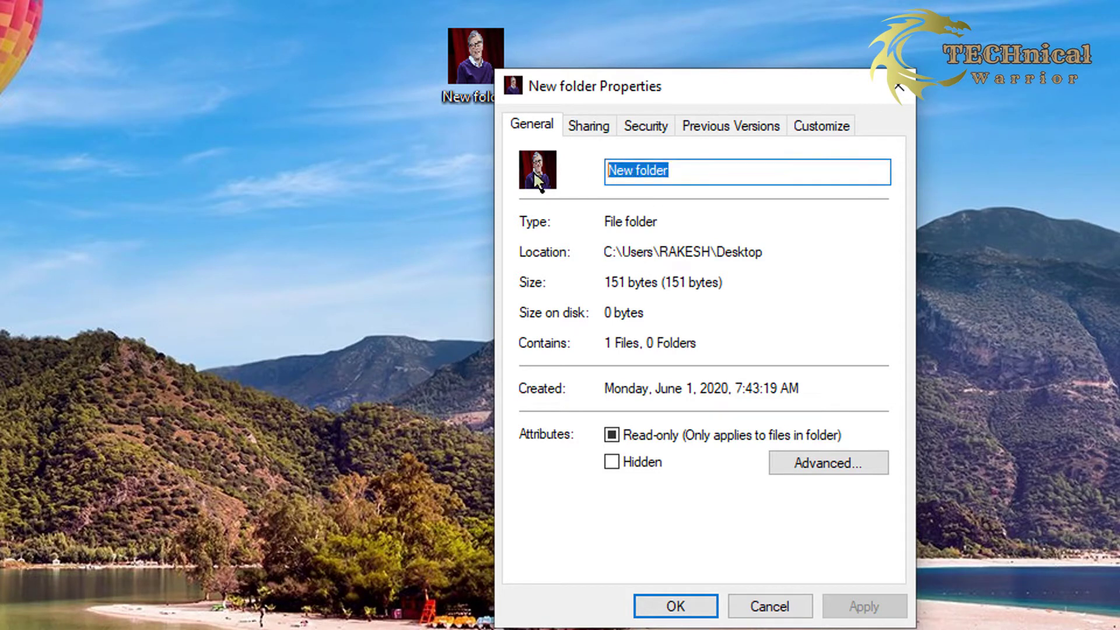
left_click(894, 98)
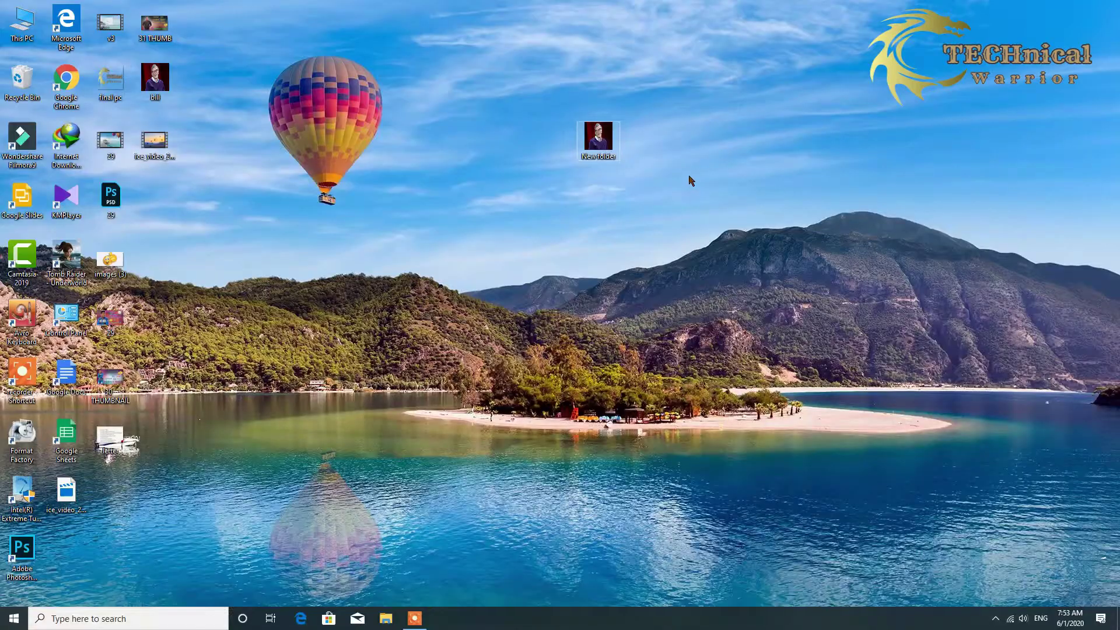
right_click(678, 82)
left_click(702, 118)
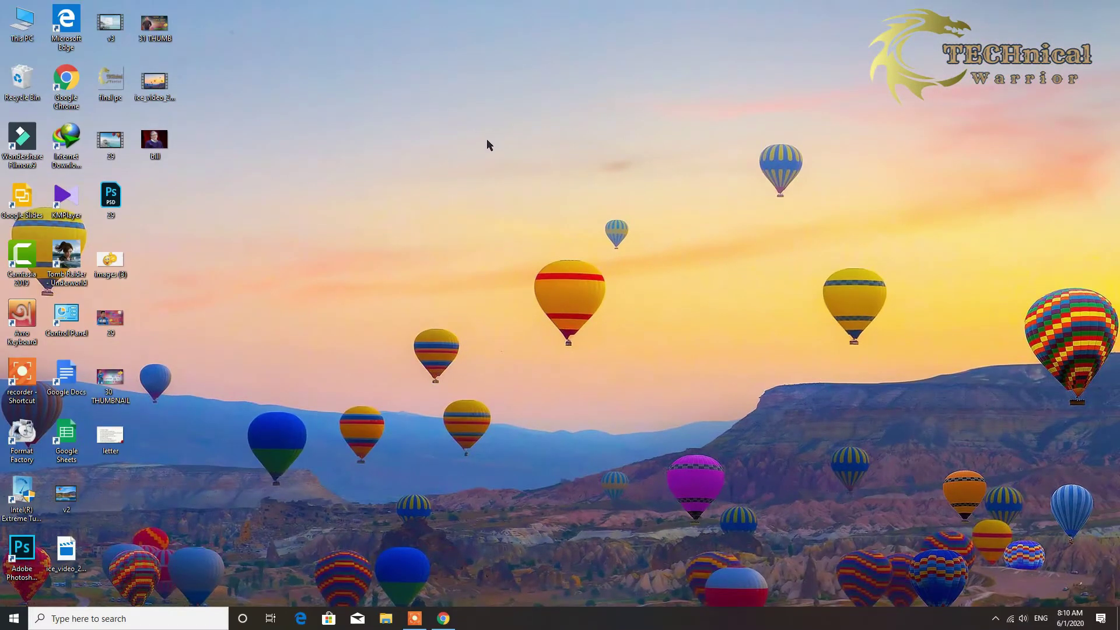
- Start Adobe Photoshop and open the JPEG image "bill" from the Desktop folder
double_click(22, 551)
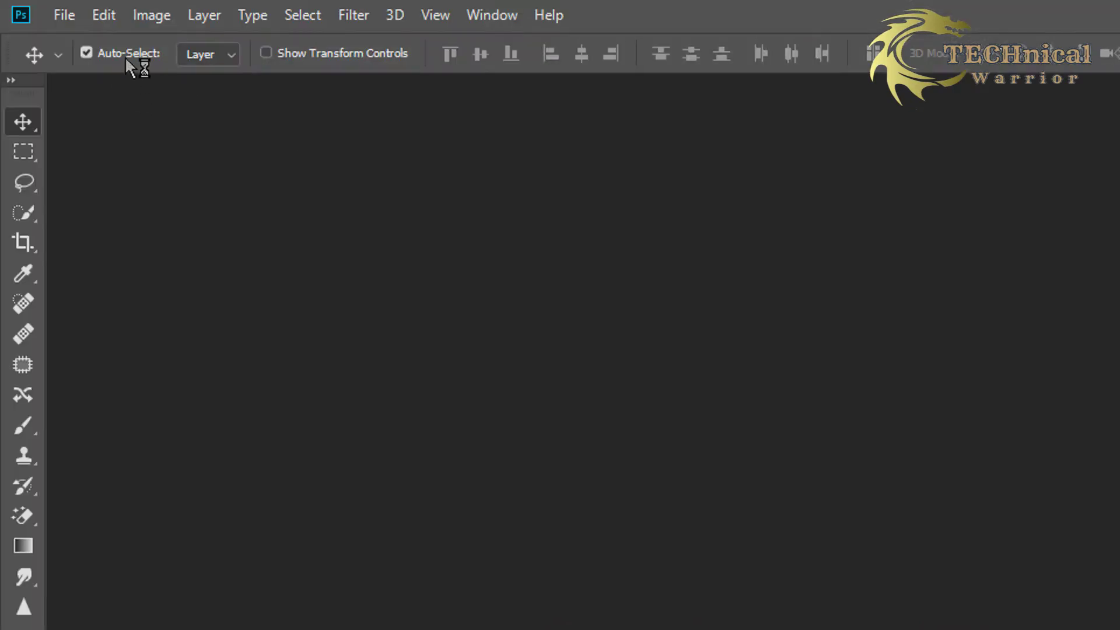
left_click(78, 14)
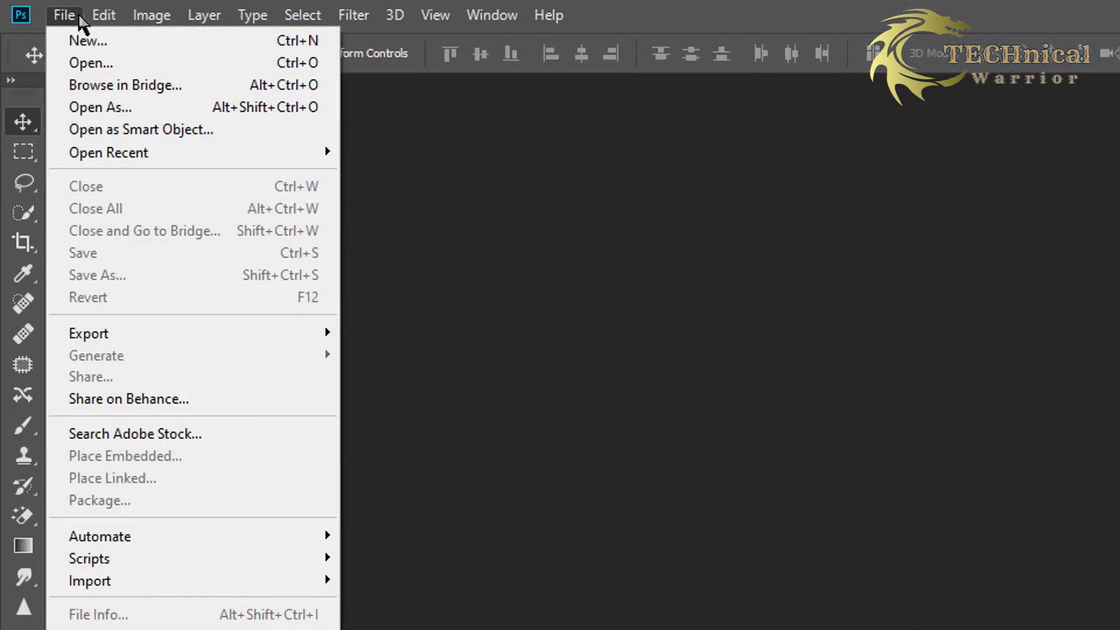
left_click(91, 63)
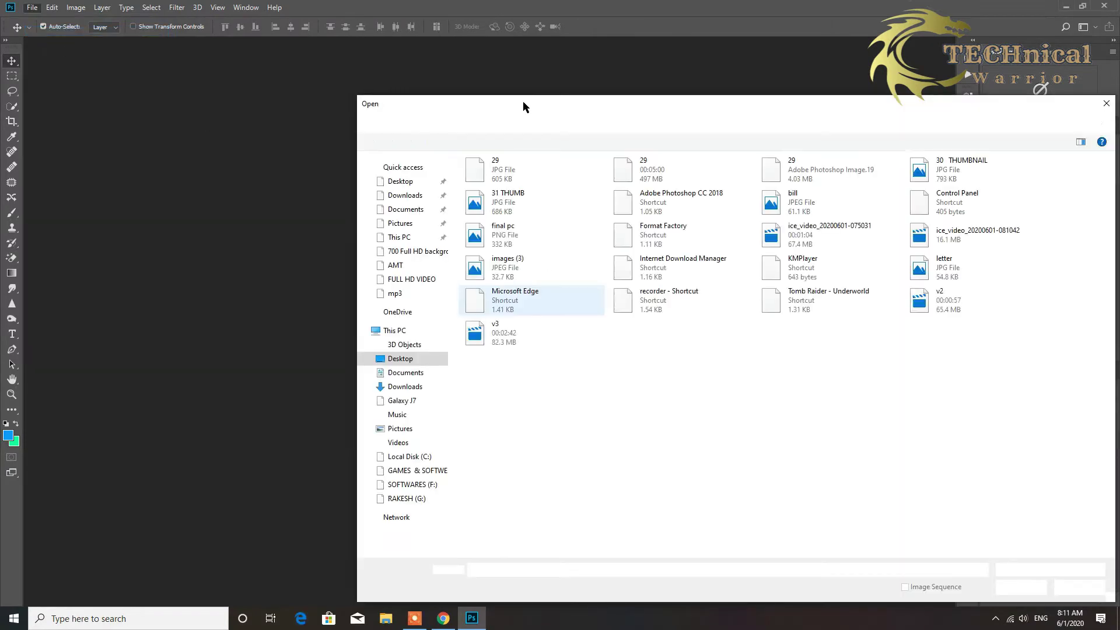
left_click_drag(523, 100, 326, 62)
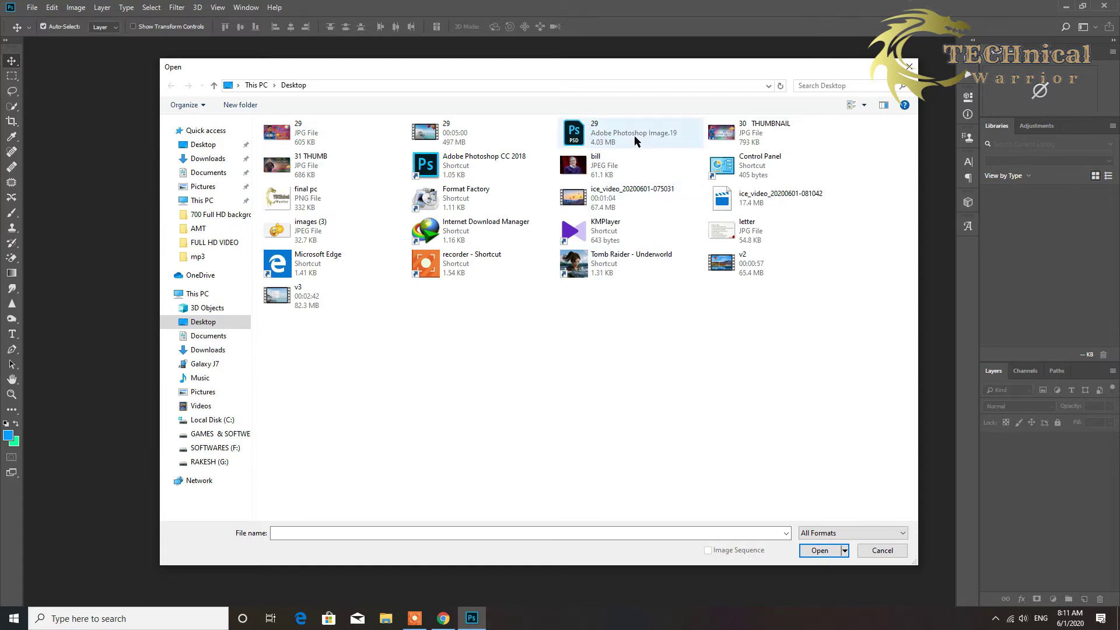
left_click(623, 168)
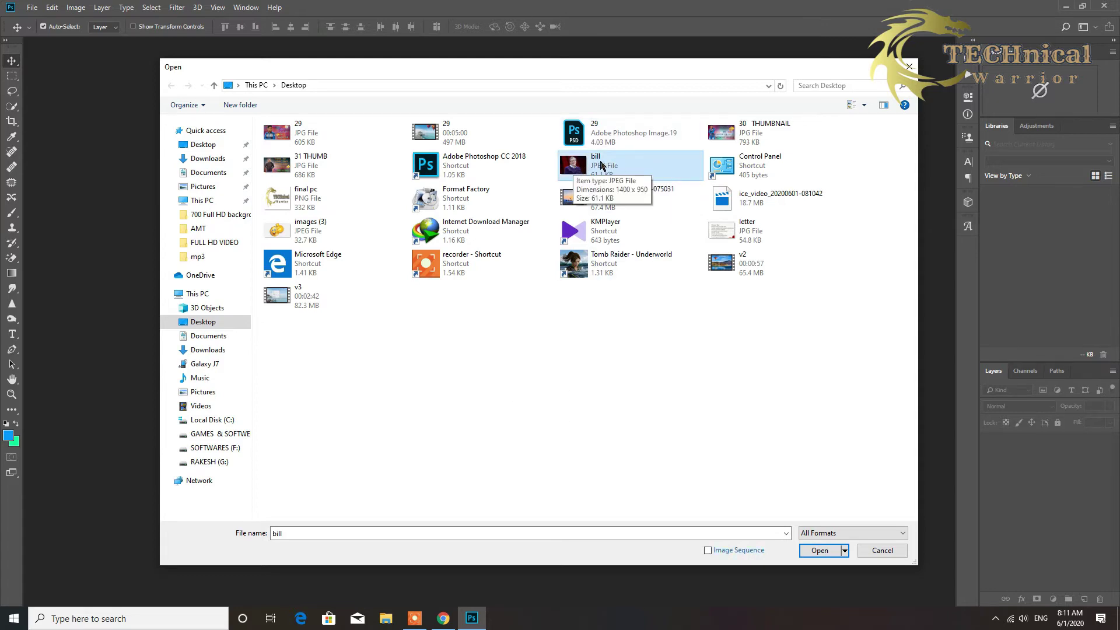
left_click(819, 551)
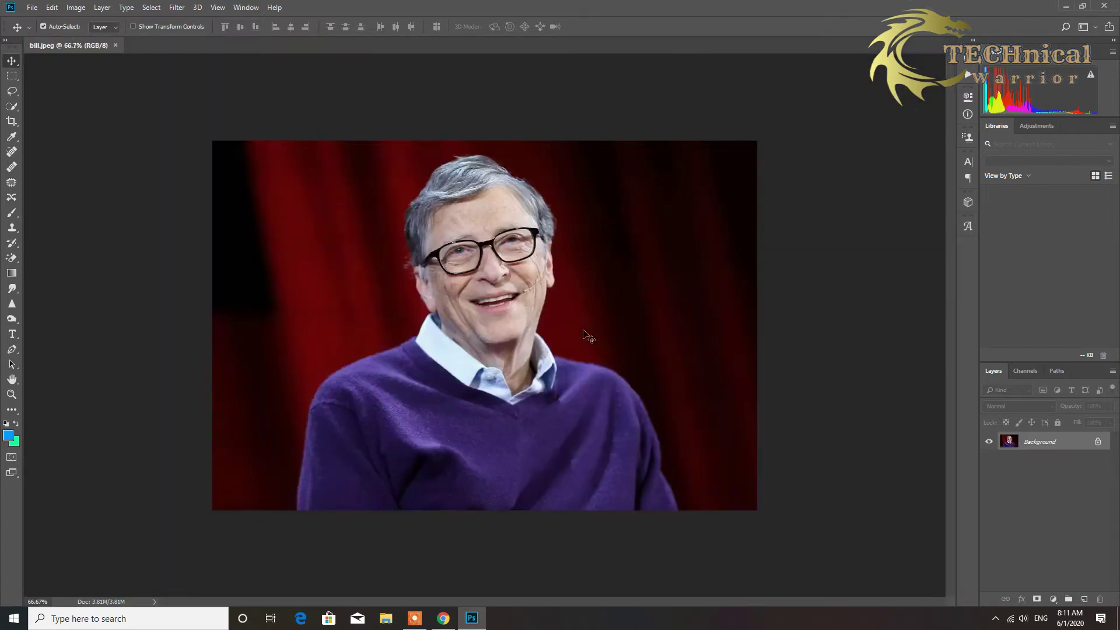
- Unlock the Background layer and resize the image to 512 pixels wide by 512 pixels high
left_click(1097, 443)
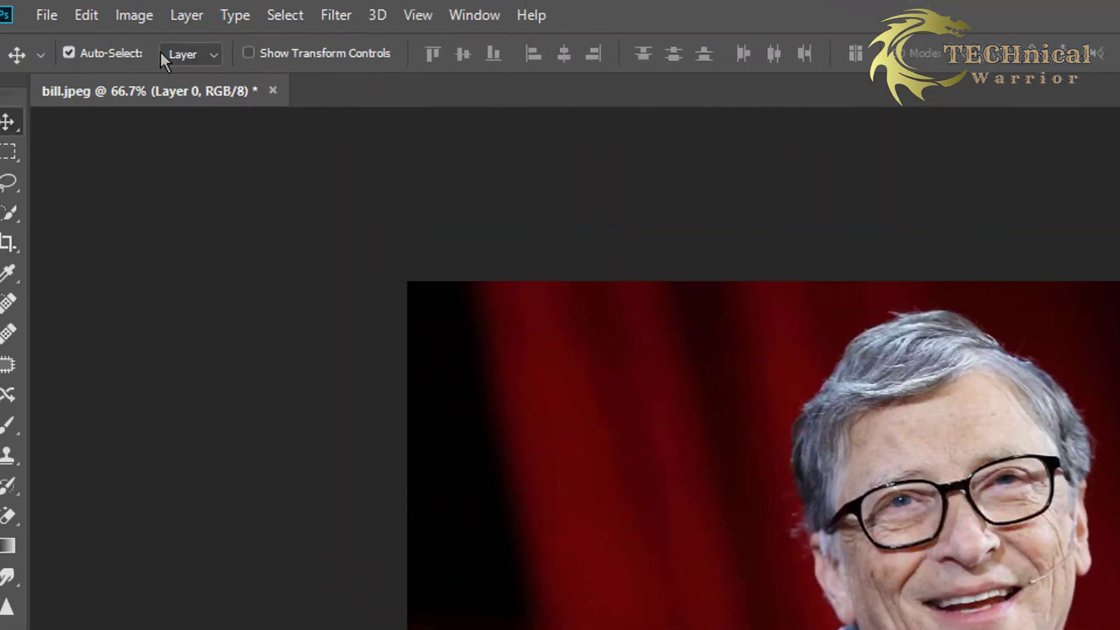
left_click(135, 16)
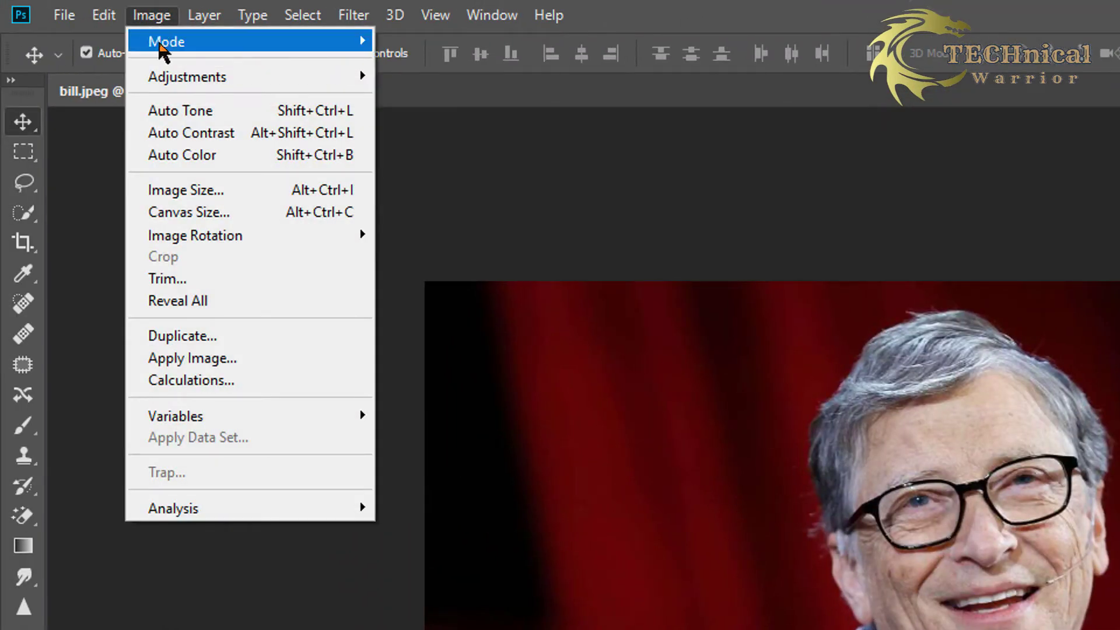
left_click(255, 196)
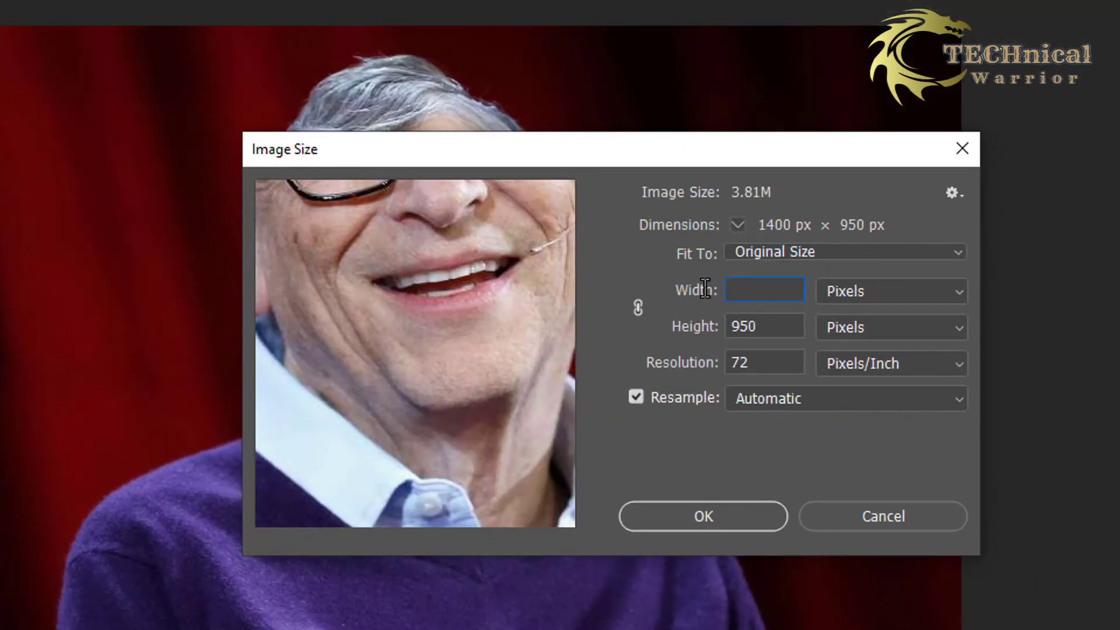
type("512")
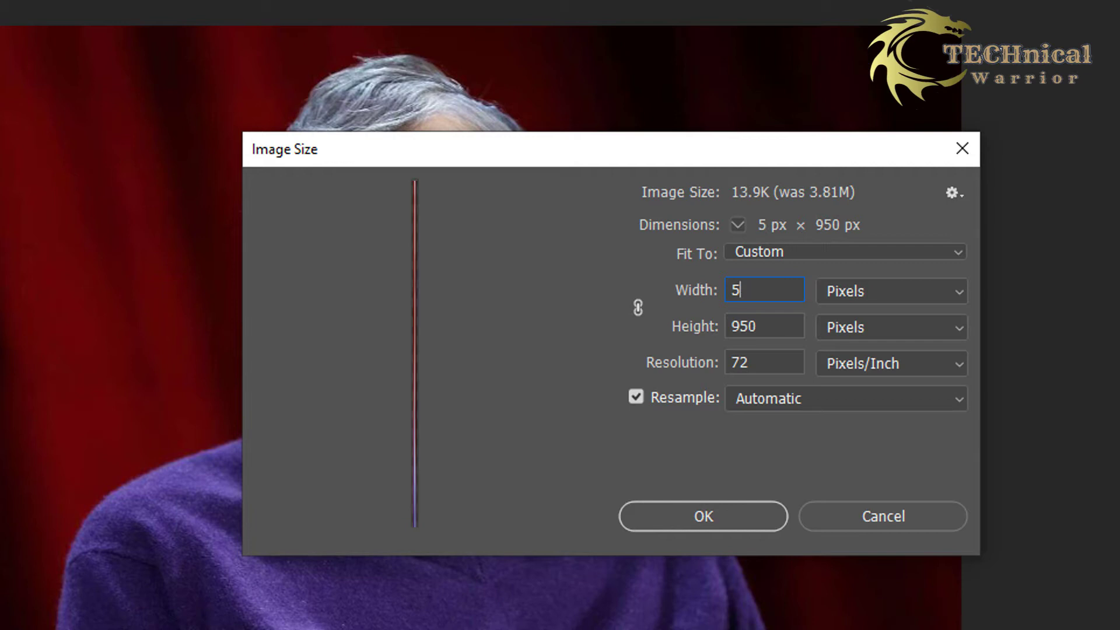
left_click(780, 325)
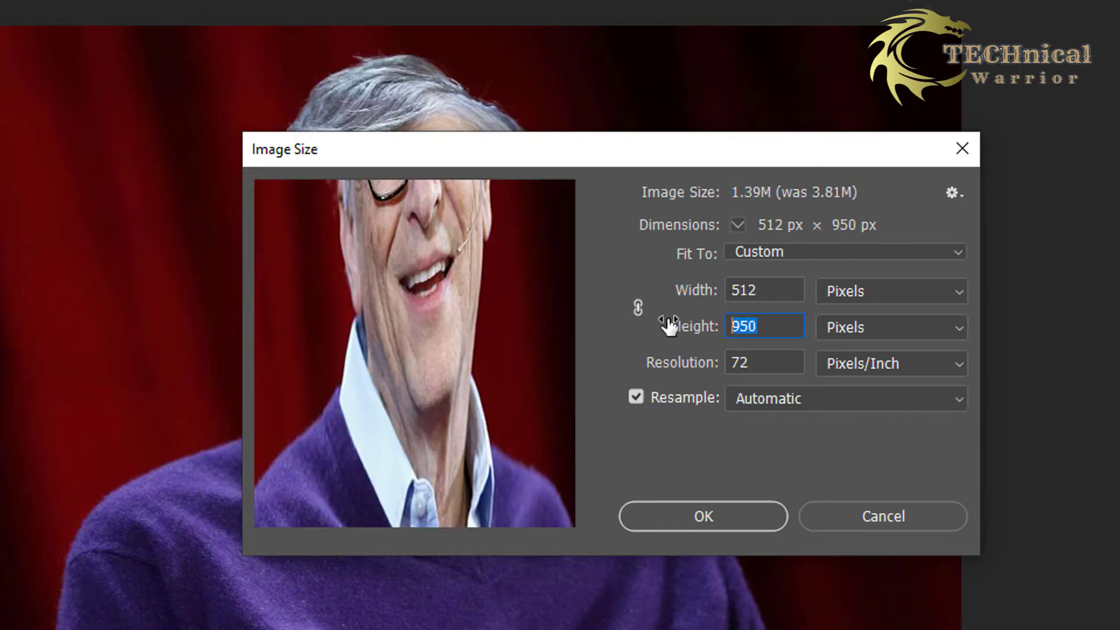
type("512")
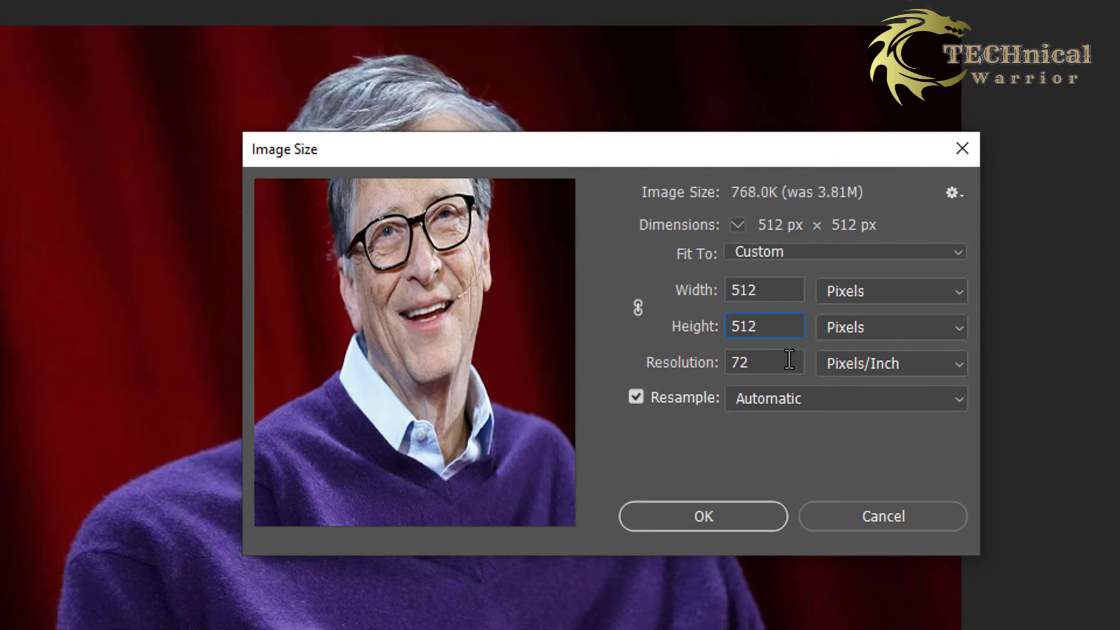
left_click(723, 510)
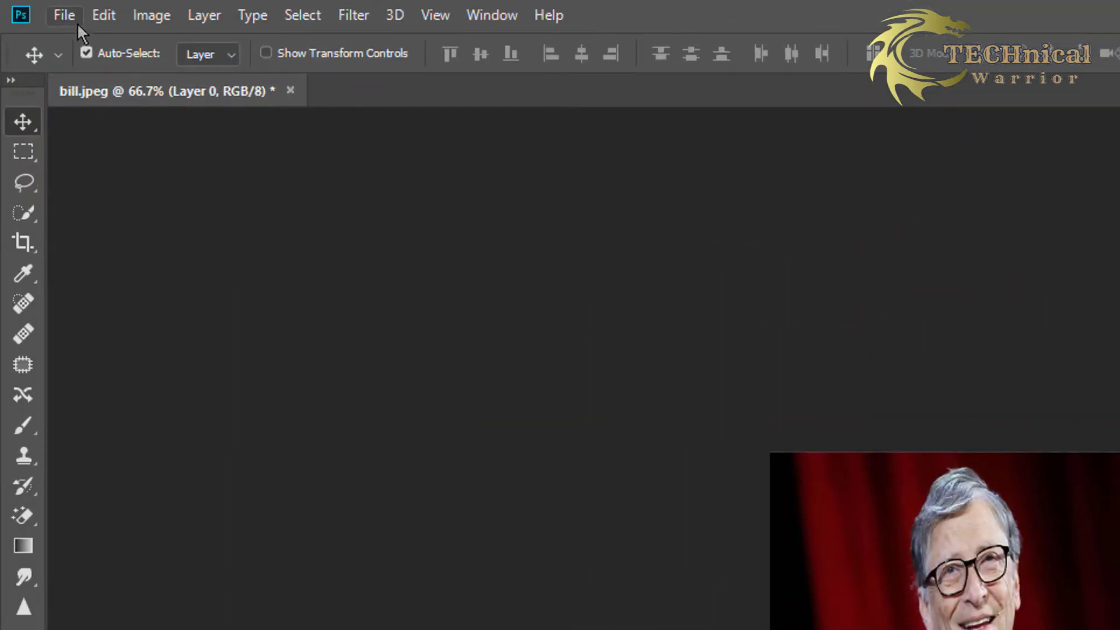
- Save the resized image to the Desktop as a JPEG named bill and close Photoshop
left_click(35, 8)
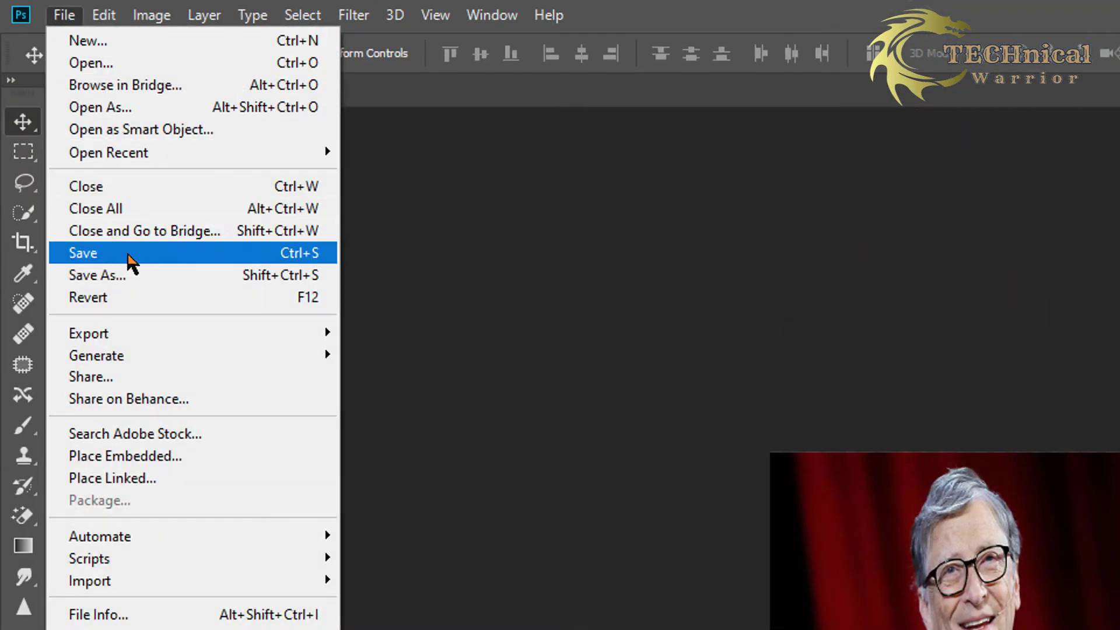
left_click(122, 278)
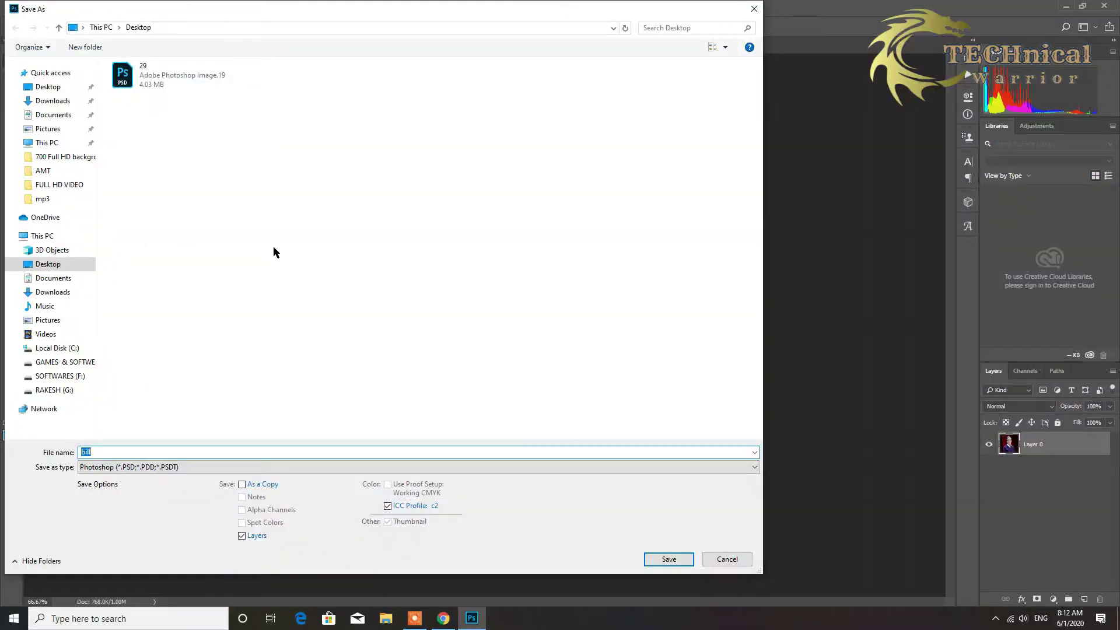
left_click(93, 264)
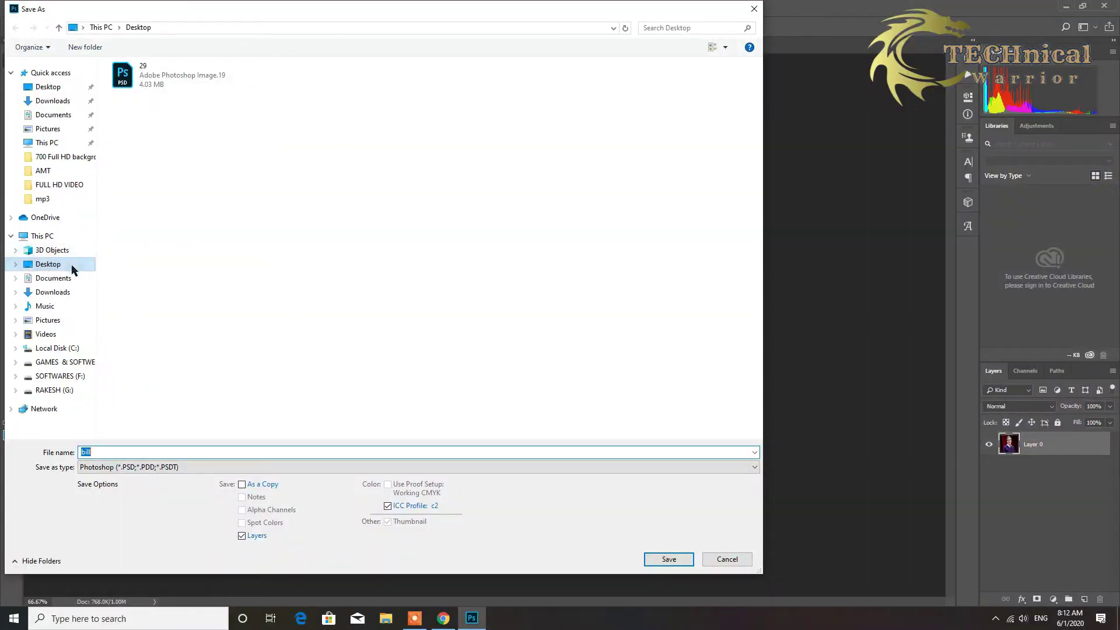
double_click(132, 453)
left_click(245, 467)
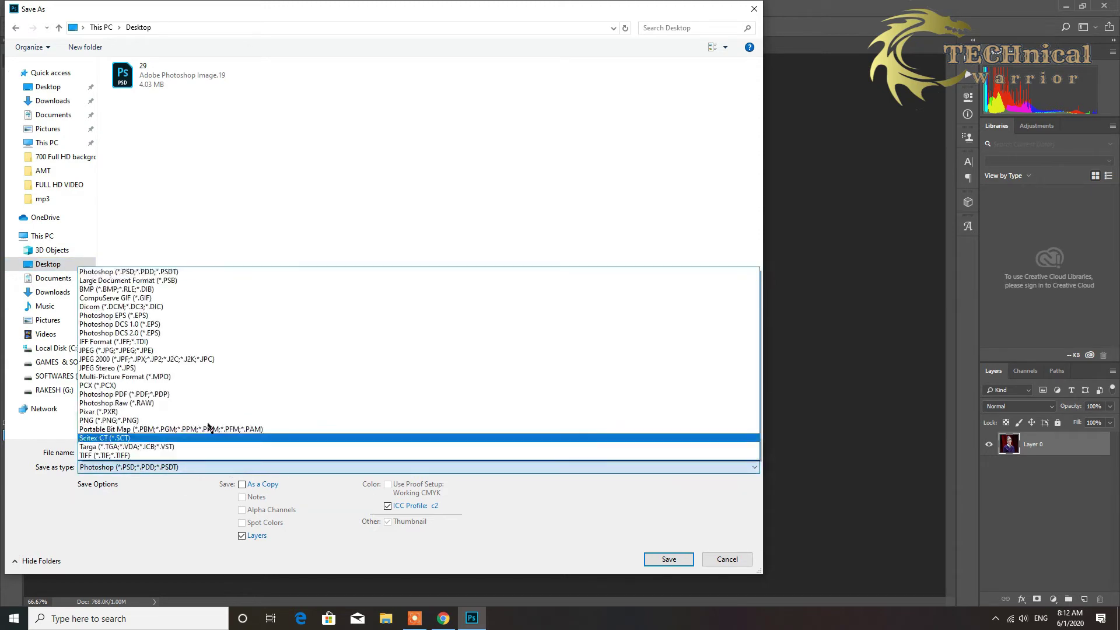
left_click(120, 351)
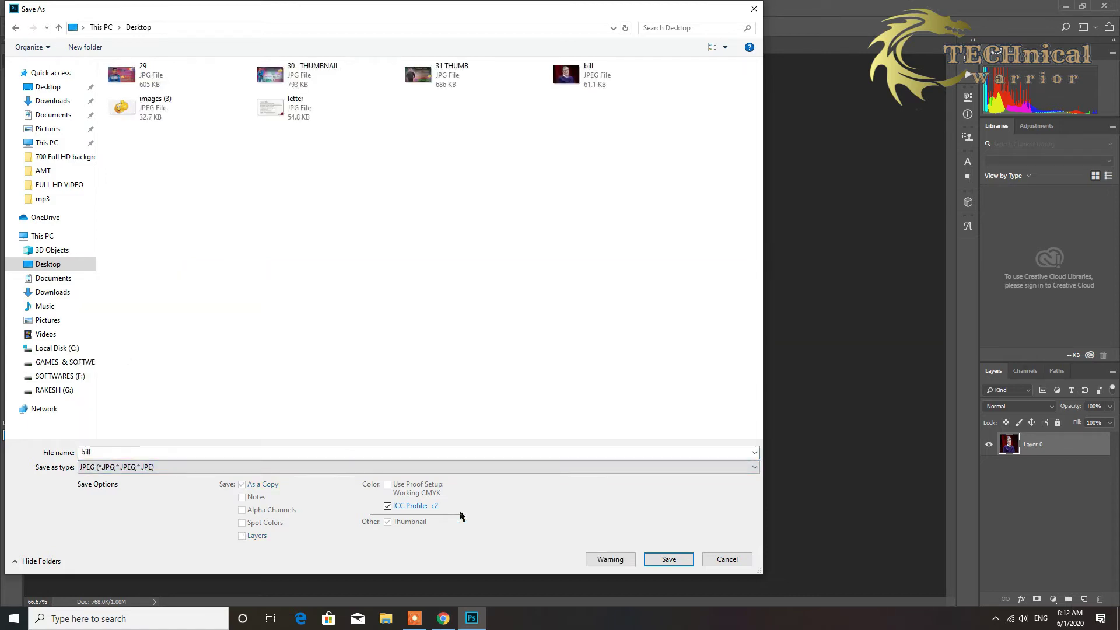
left_click(671, 560)
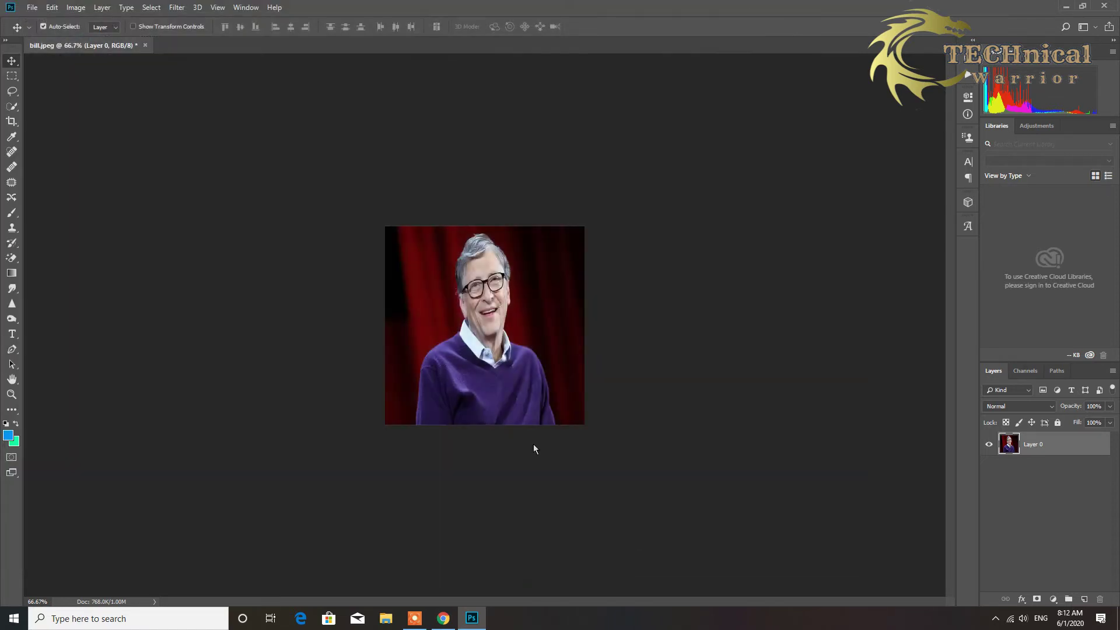
left_click(501, 215)
left_click(1104, 6)
left_click(555, 230)
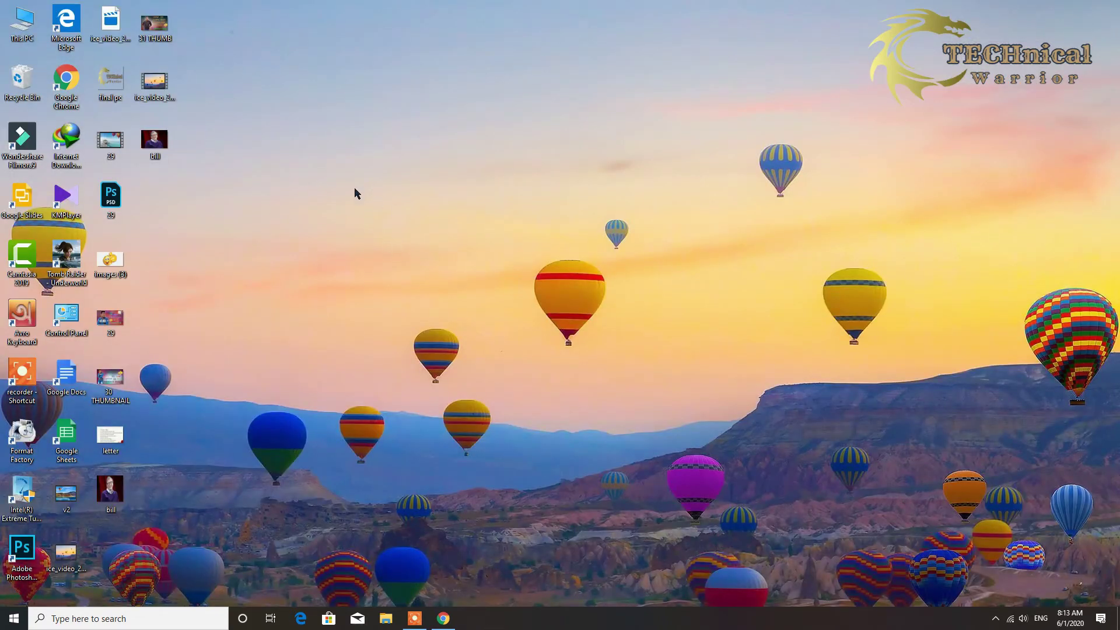
- Switch to Google Chrome, search for "online convert.com" and open the online-convert.com website
left_click(444, 618)
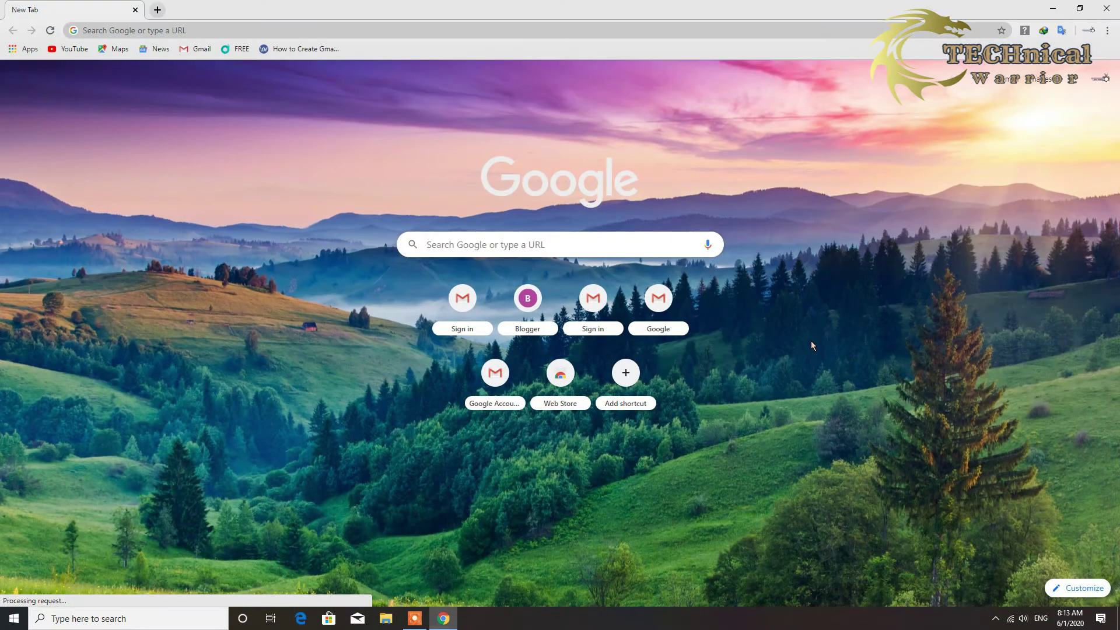
left_click(583, 252)
type("onl")
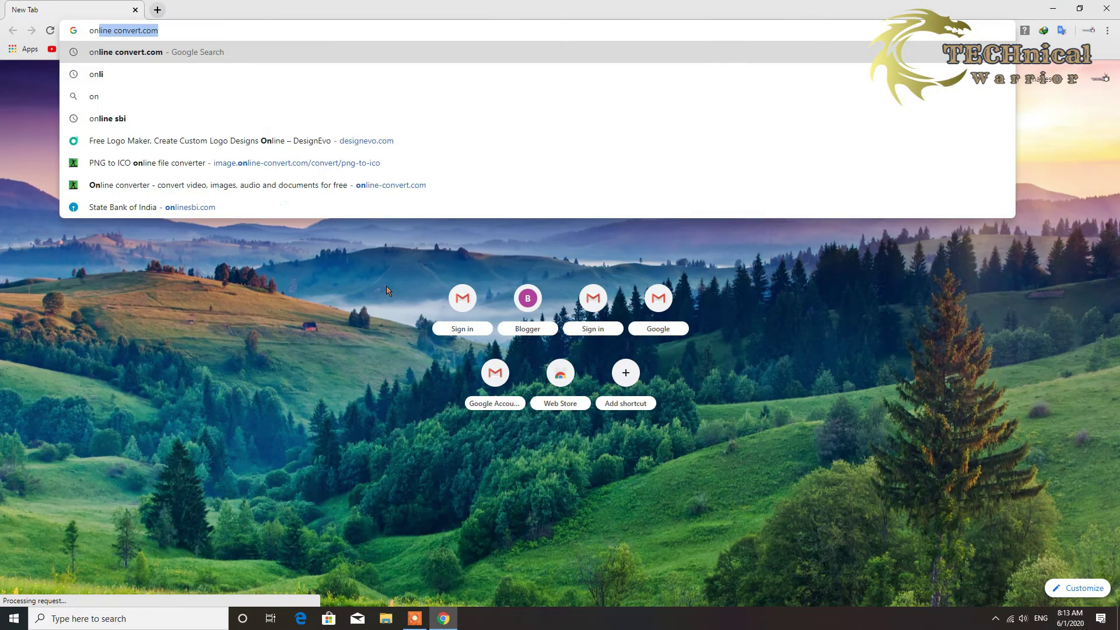
type("in")
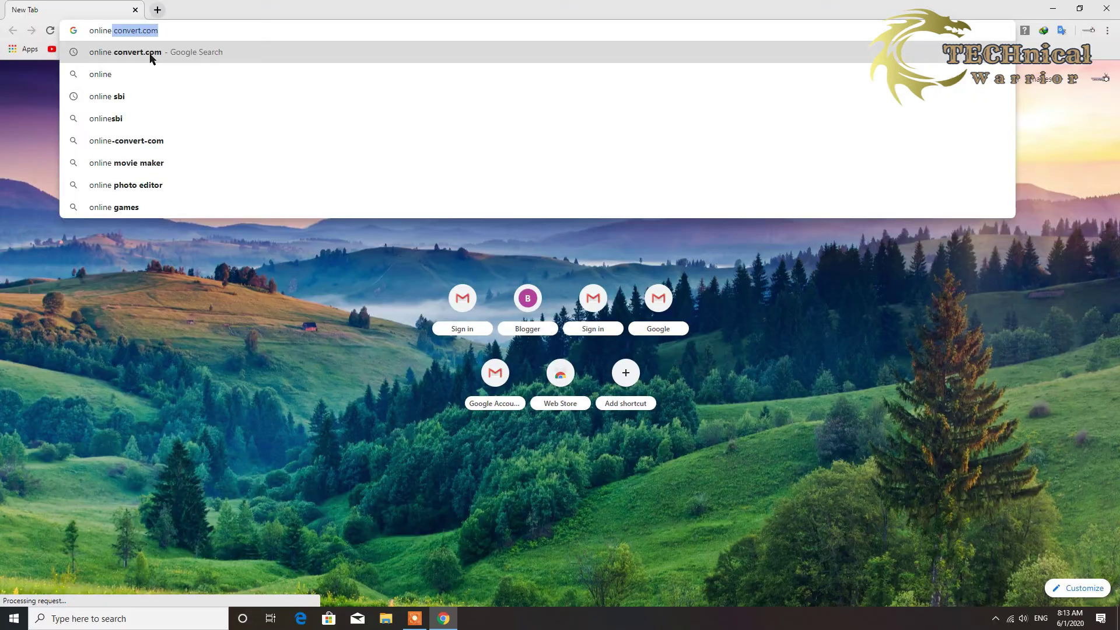
left_click(268, 96)
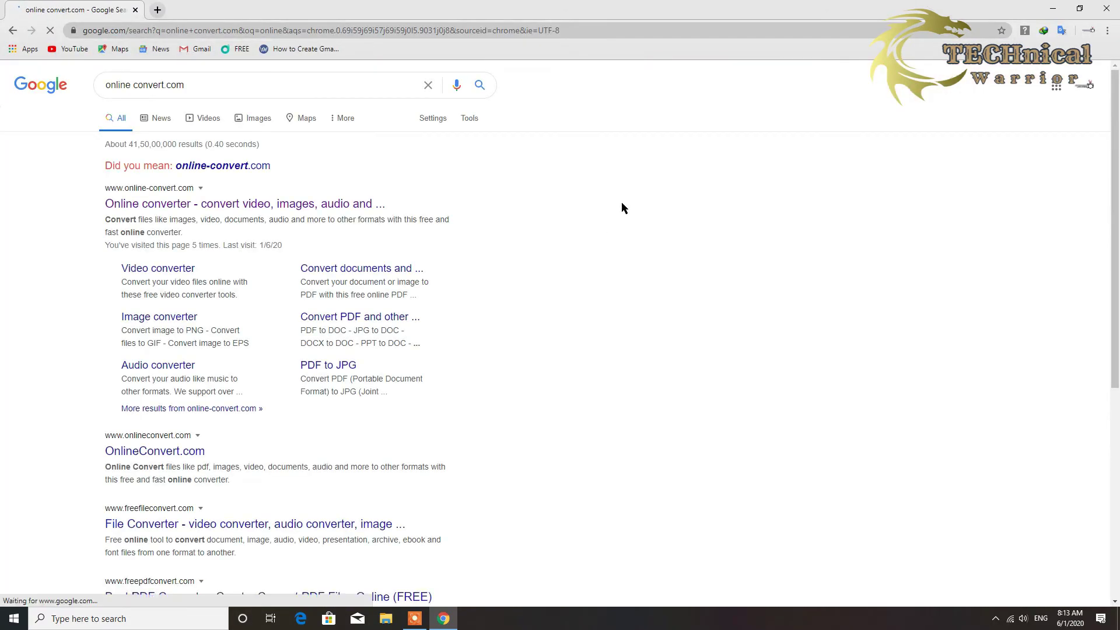
left_click(321, 204)
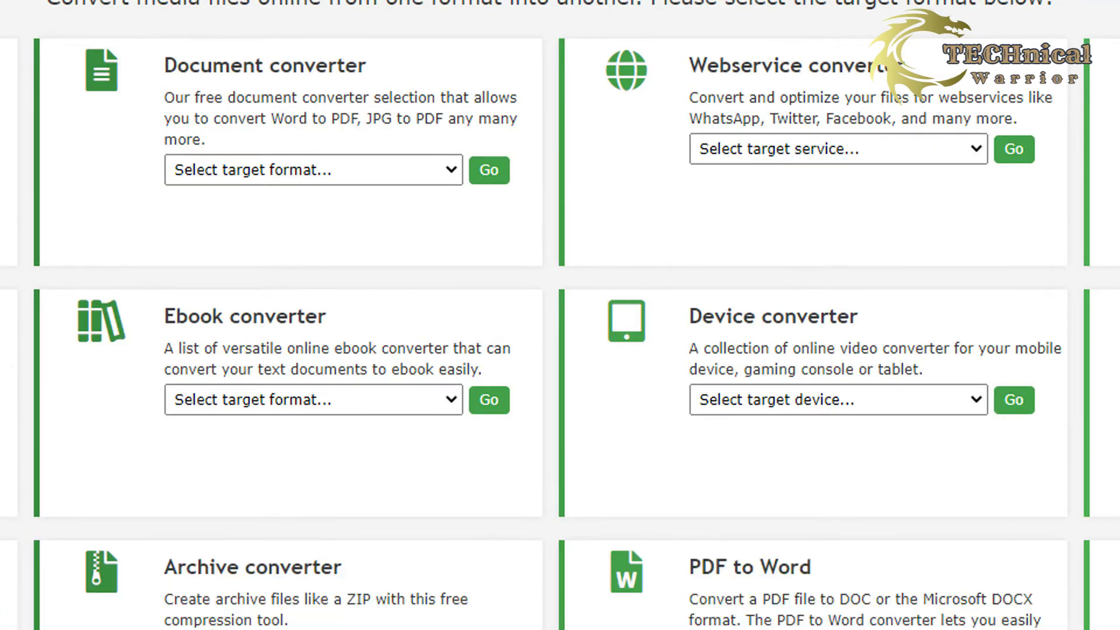
- Open the site's PNG to ICO converter and look through the Desktop files available for upload, cancelling the file selection
scroll(268, 513, "down", 4)
scroll(560, 315, "down", 6)
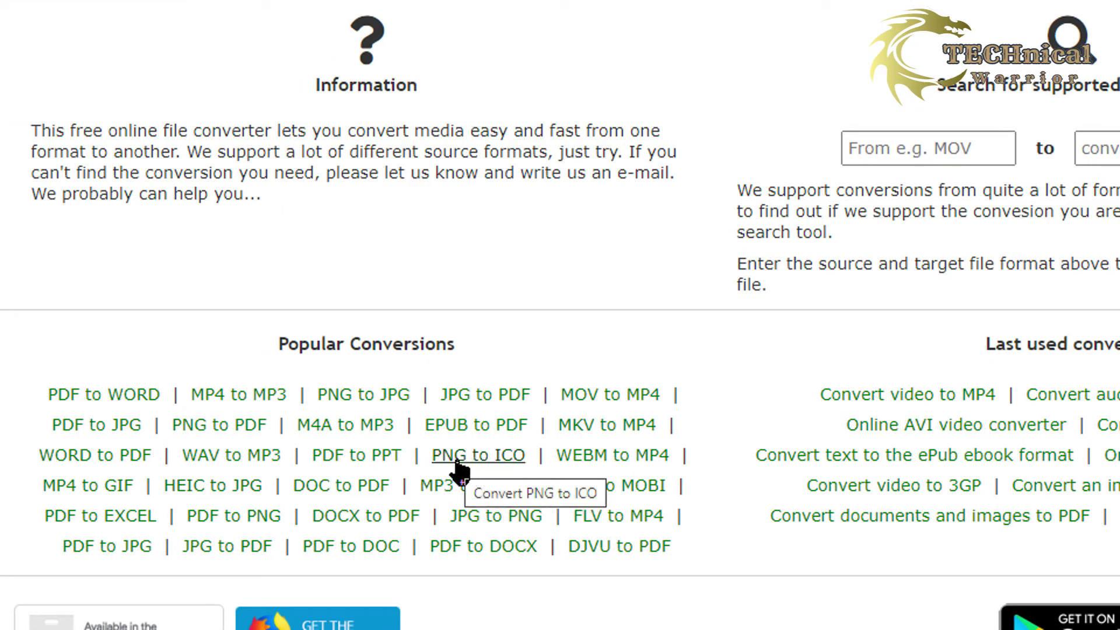
left_click(486, 461)
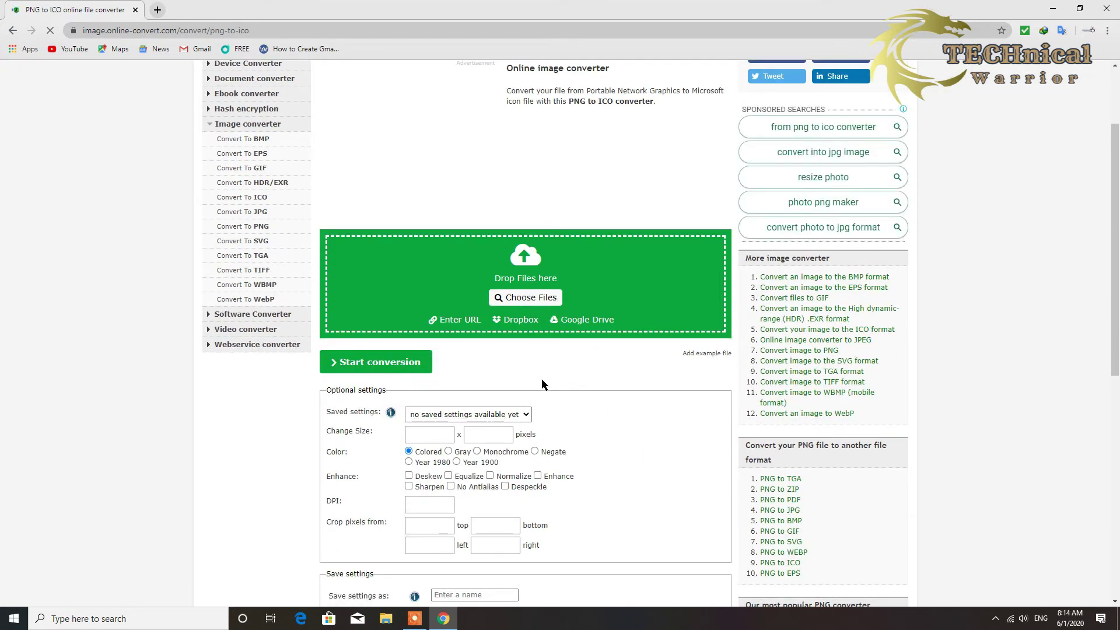
left_click(518, 302)
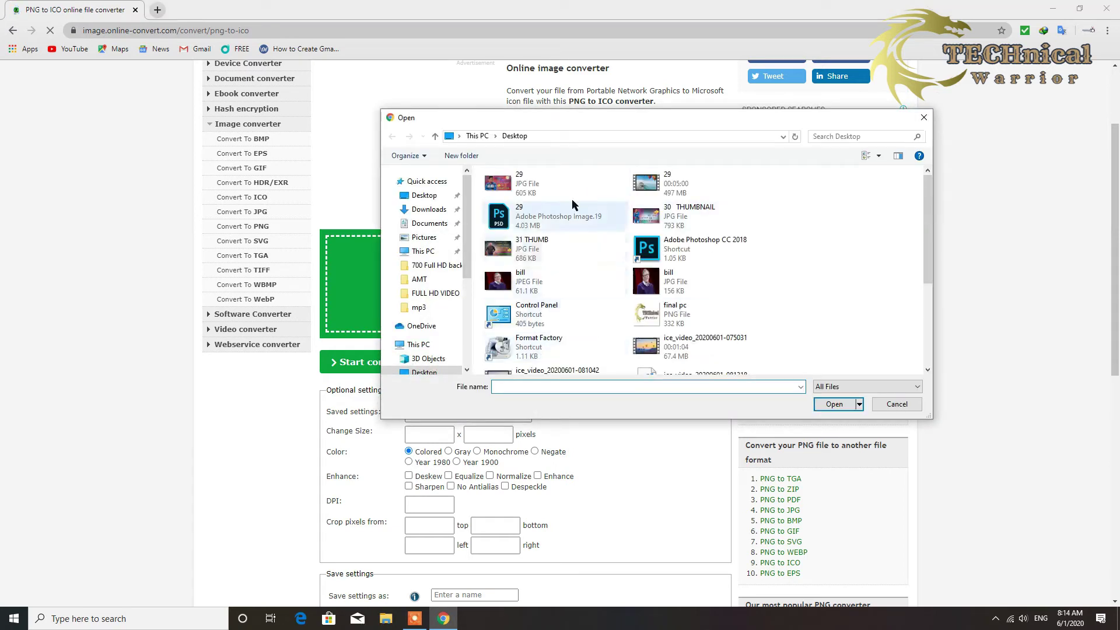
left_click(893, 404)
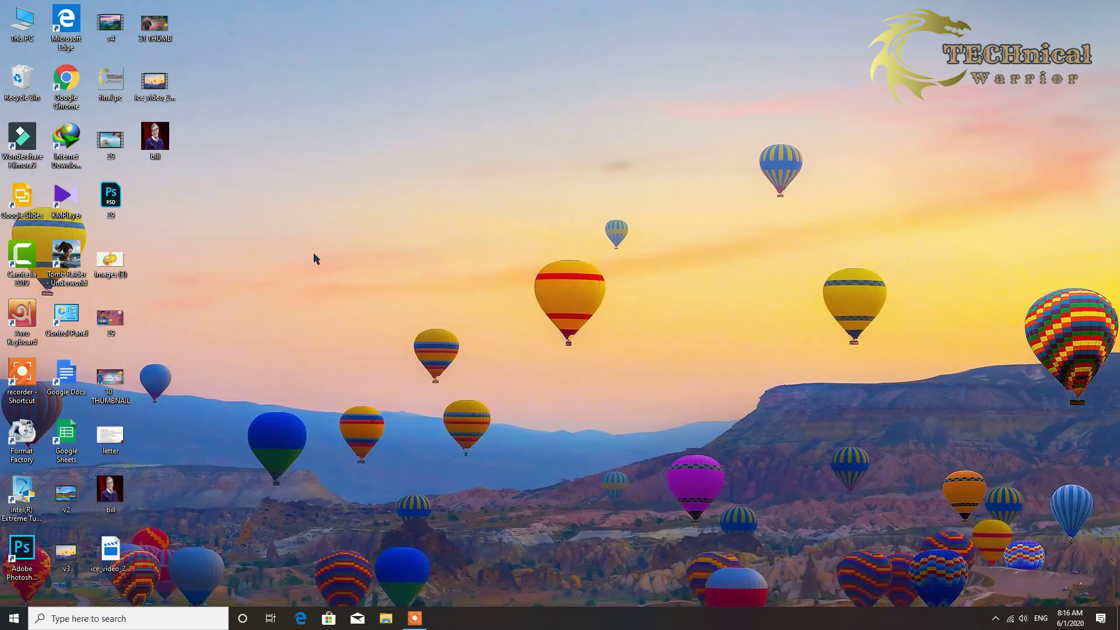
- Move the bill icon file to the empty sky area of the desktop and check its file type in its properties
left_click_drag(149, 141, 372, 200)
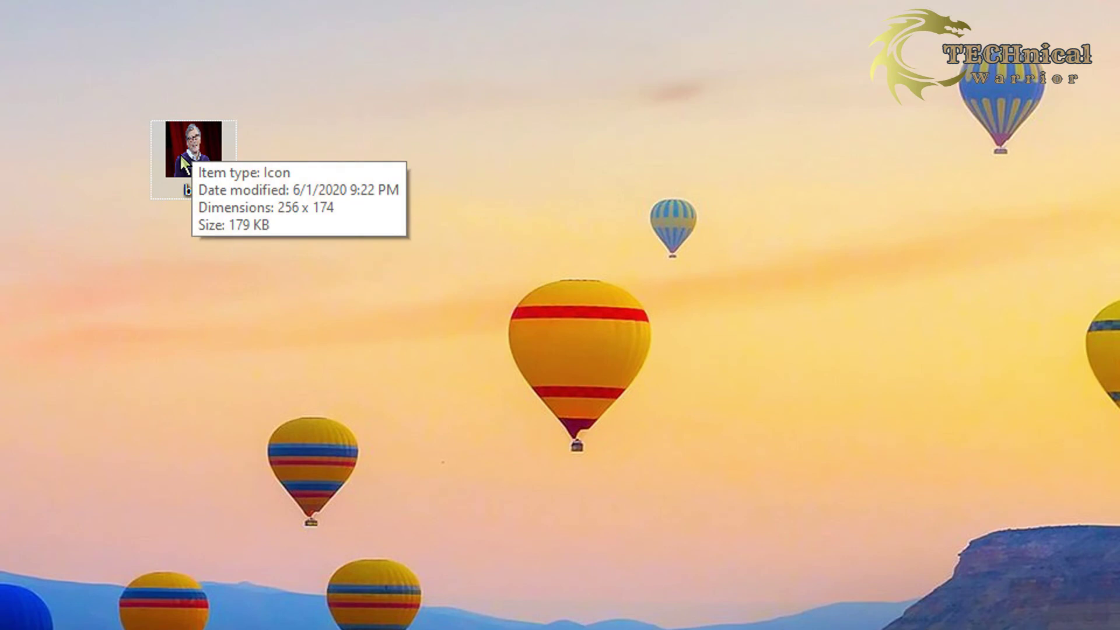
left_click(369, 198)
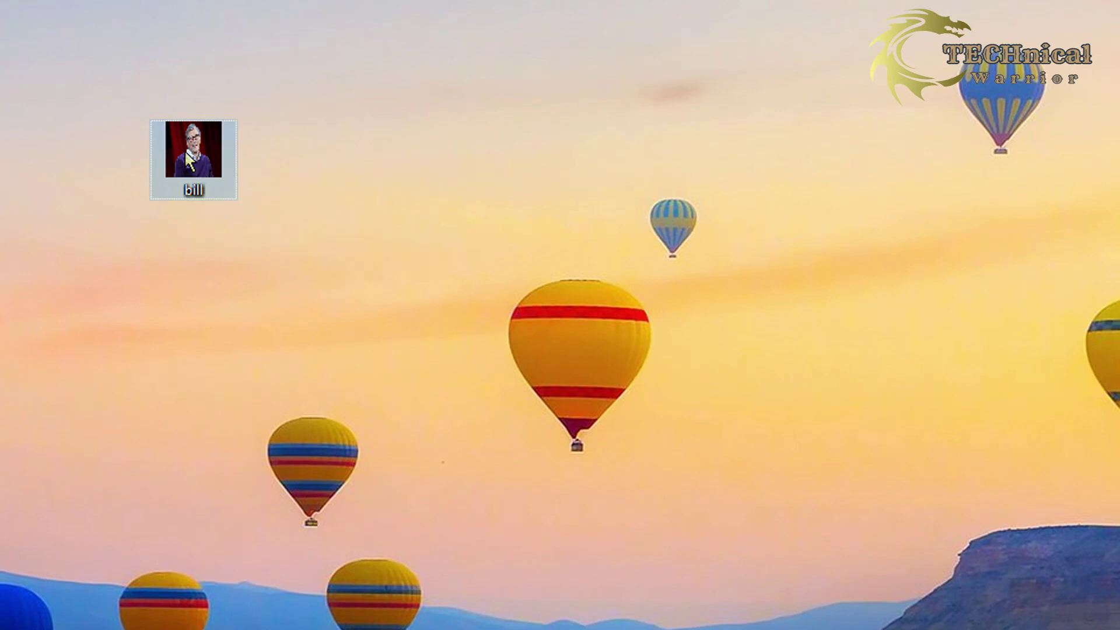
right_click(187, 154)
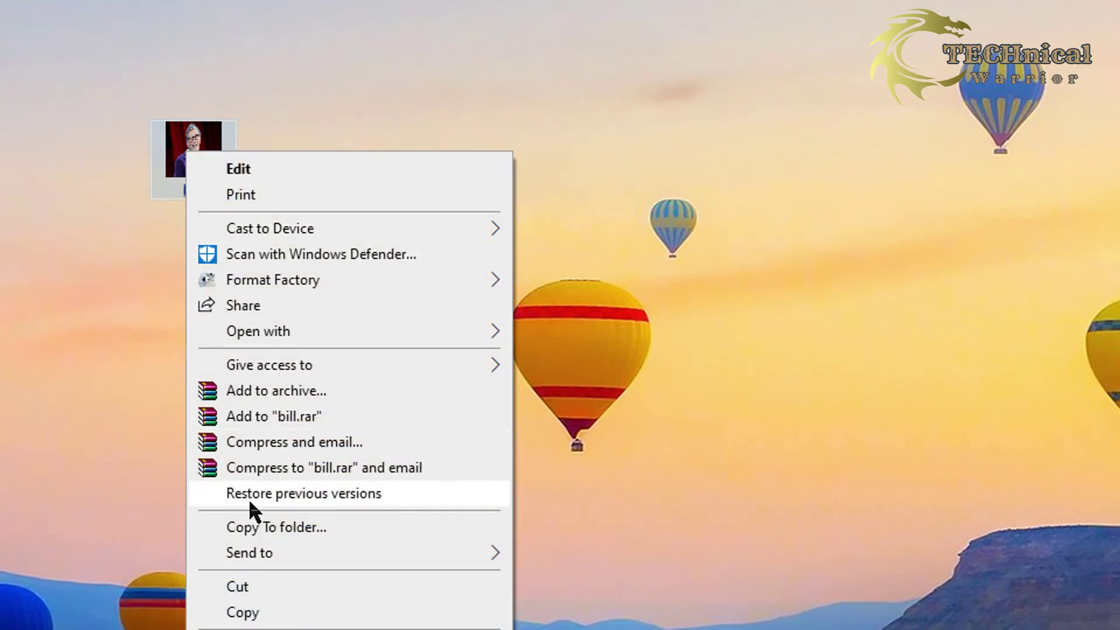
left_click(260, 535)
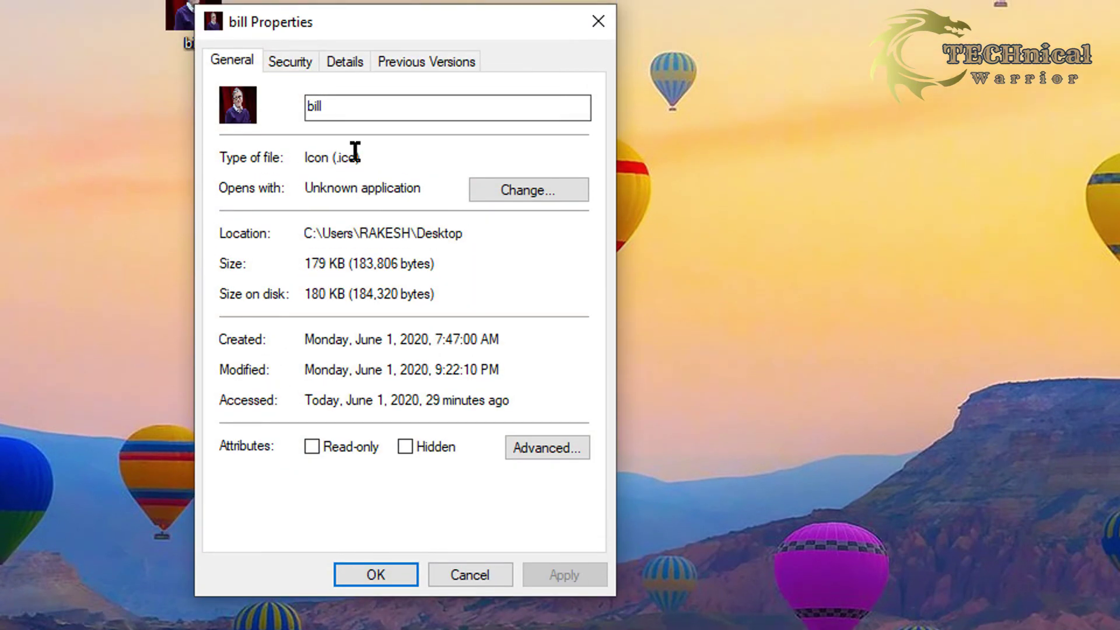
left_click_drag(366, 118, 292, 118)
left_click(370, 166)
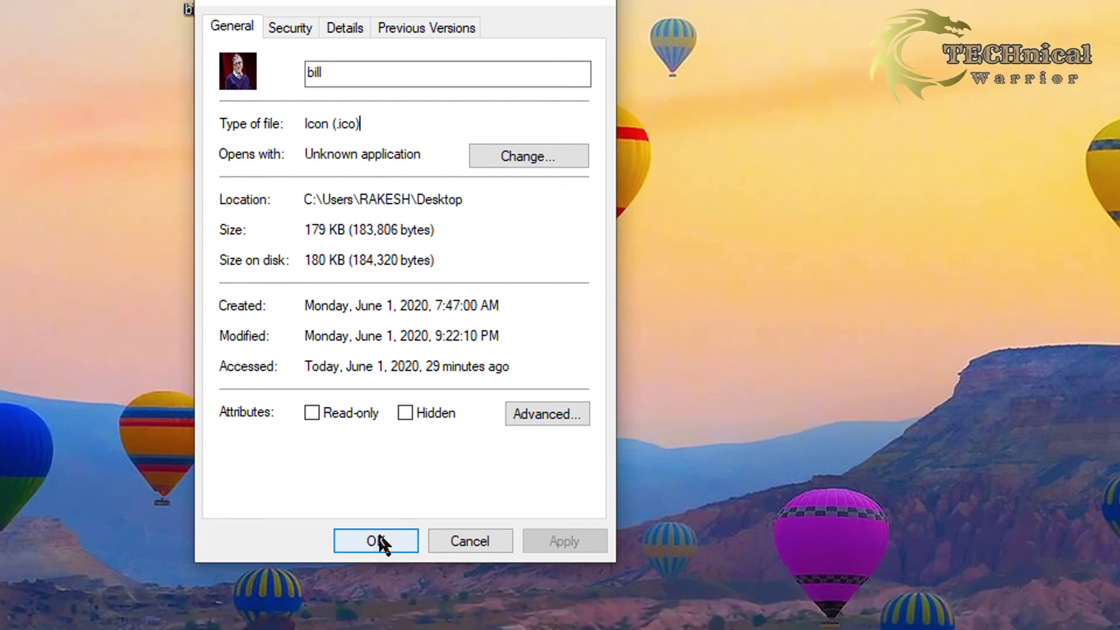
left_click(377, 572)
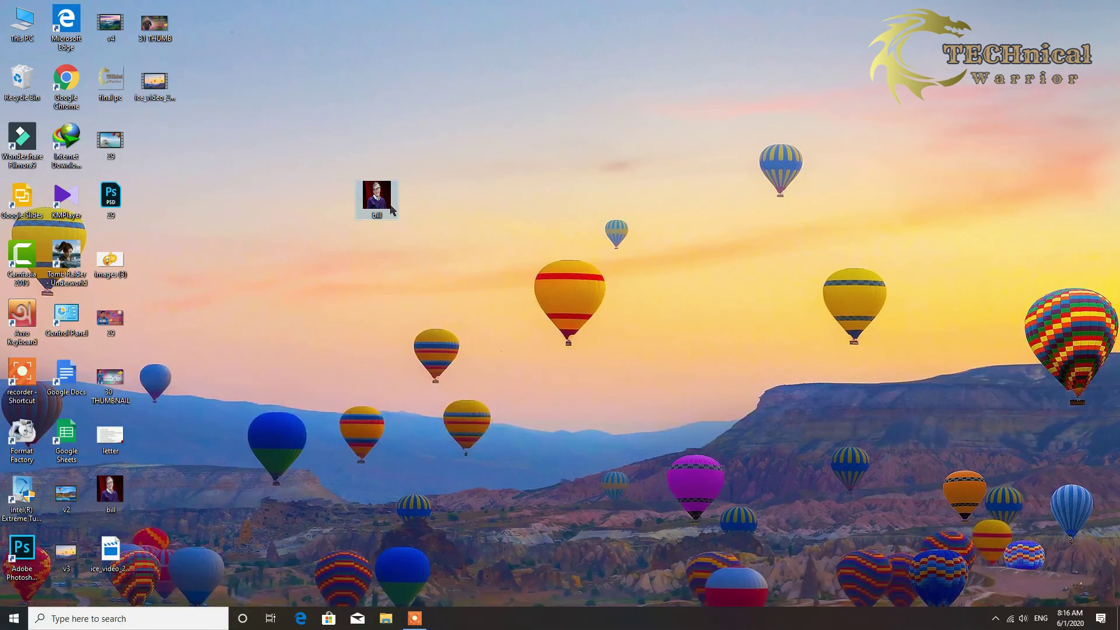
- Move the bill icon file back beside the other desktop icons and refresh the desktop
left_click_drag(377, 196, 165, 153)
right_click(350, 82)
left_click(376, 119)
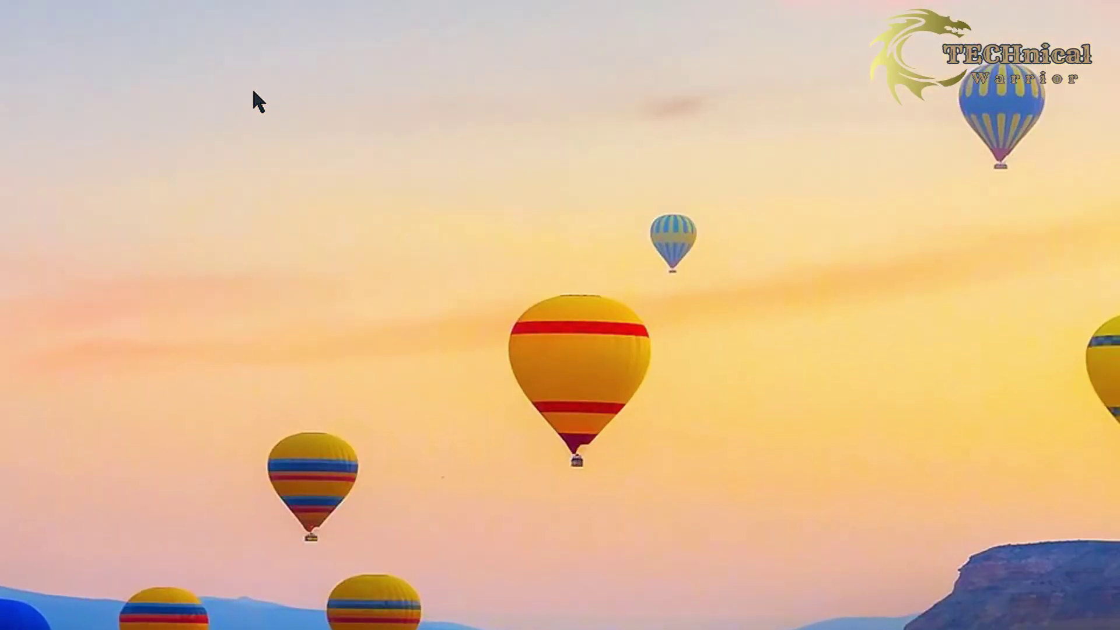
- Create a new folder in the empty sky area of the desktop and name it with the owner's first name
right_click(401, 148)
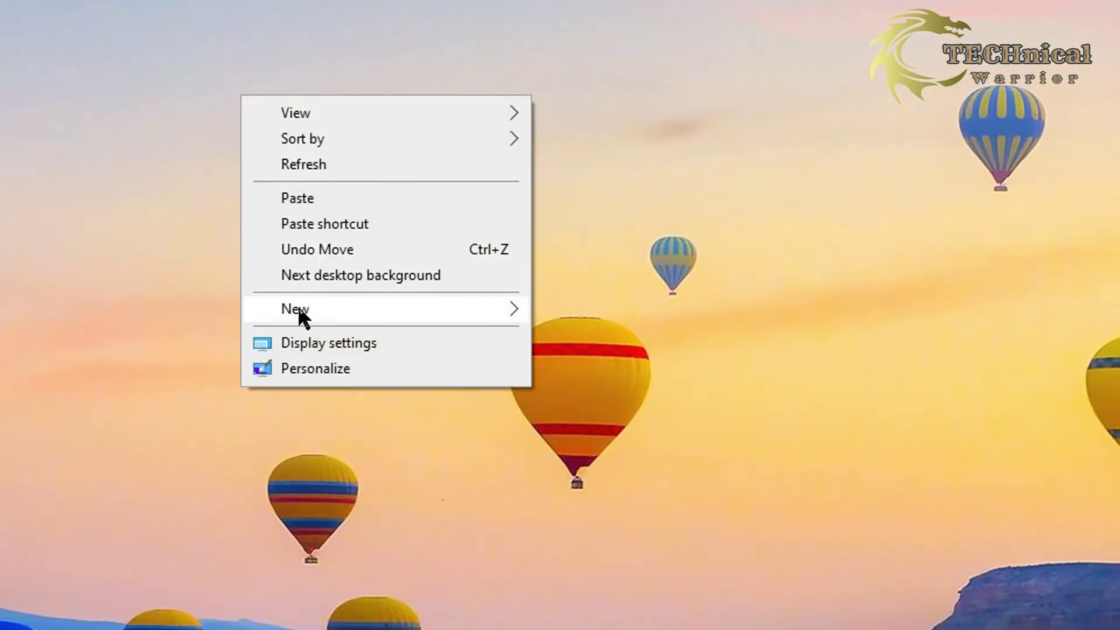
mouse_move(297, 304)
left_click(596, 311)
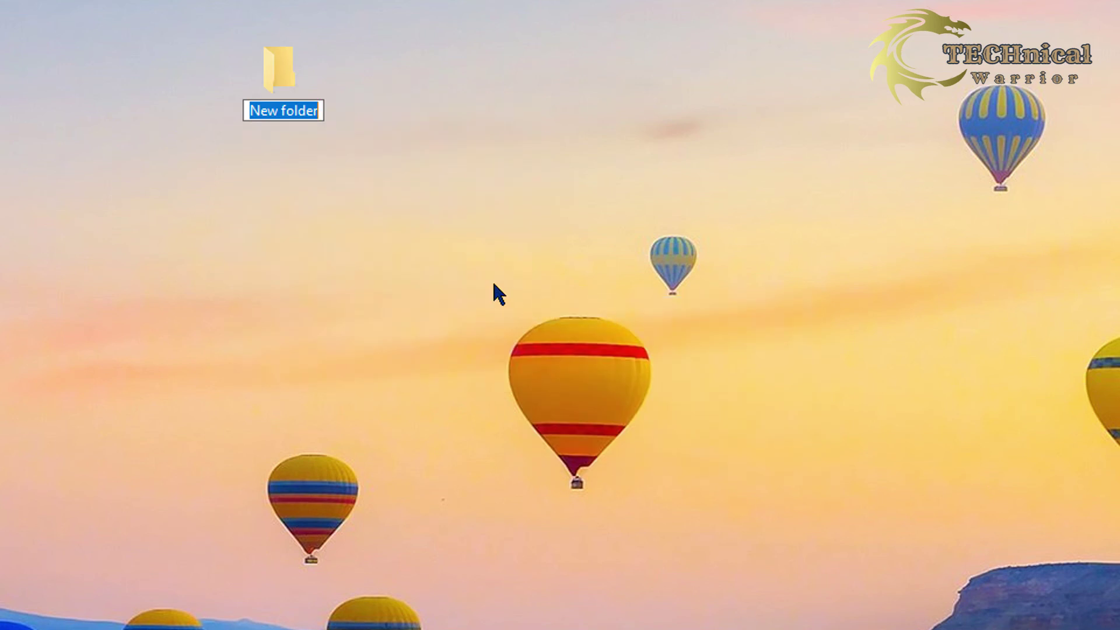
type("RAKESH")
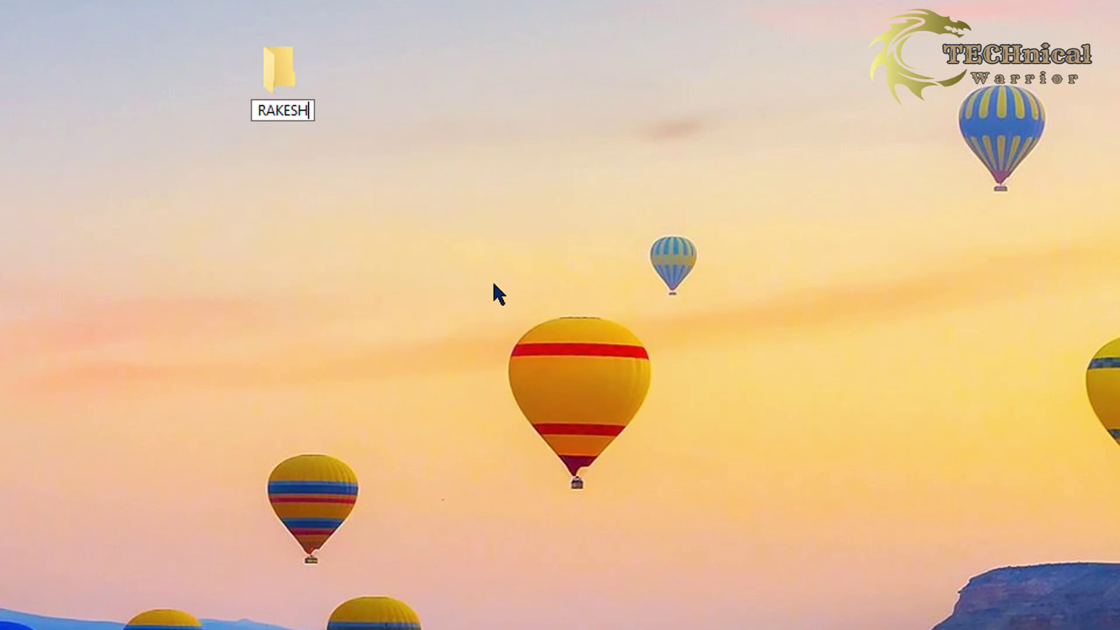
key("Return")
- Open the icon selection in the new desktop folder's properties and look through the built-in SHELL32.dll icons
left_click(387, 132)
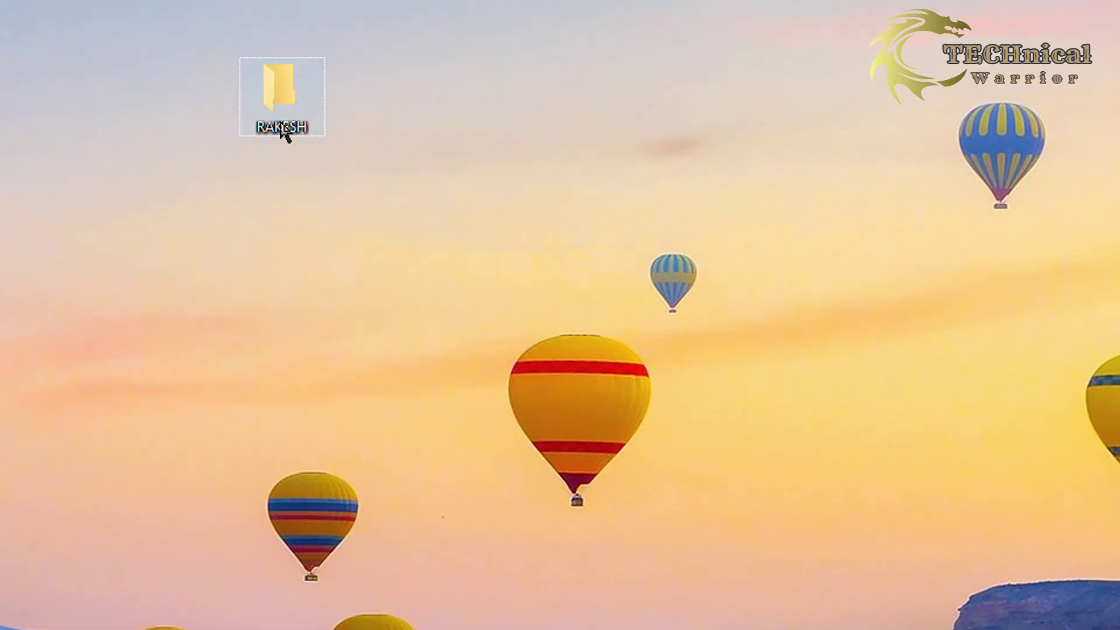
right_click(269, 105)
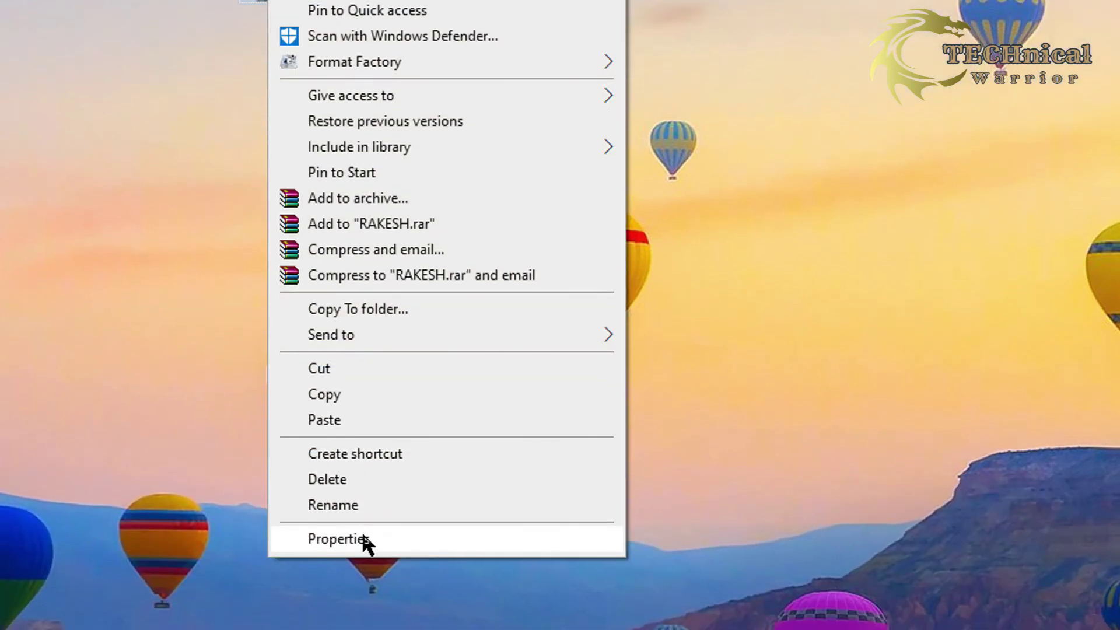
left_click(366, 539)
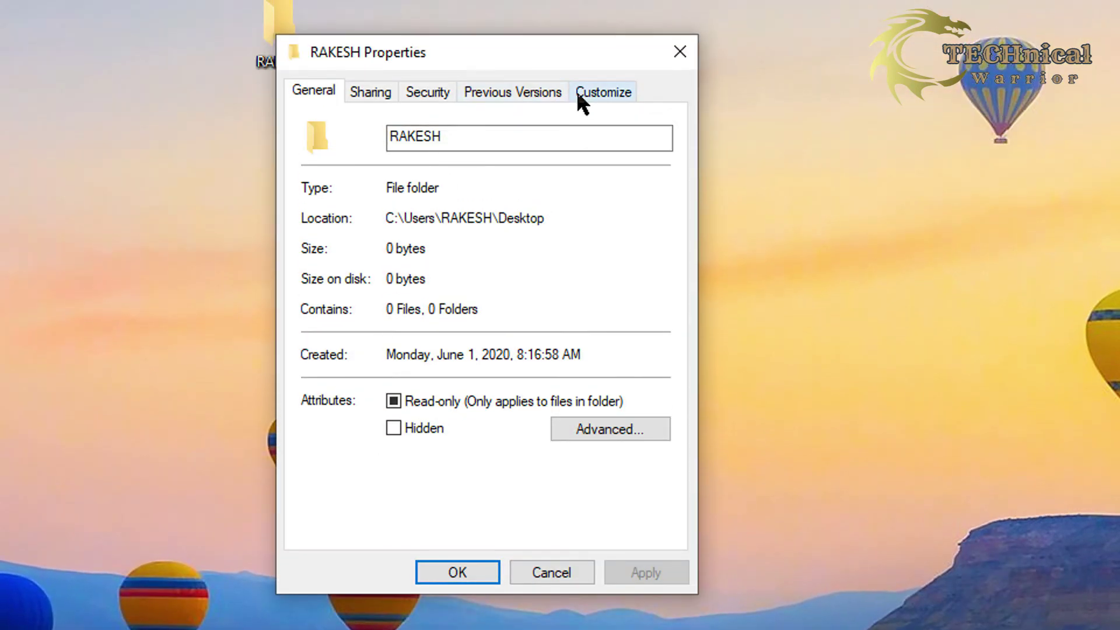
left_click(608, 96)
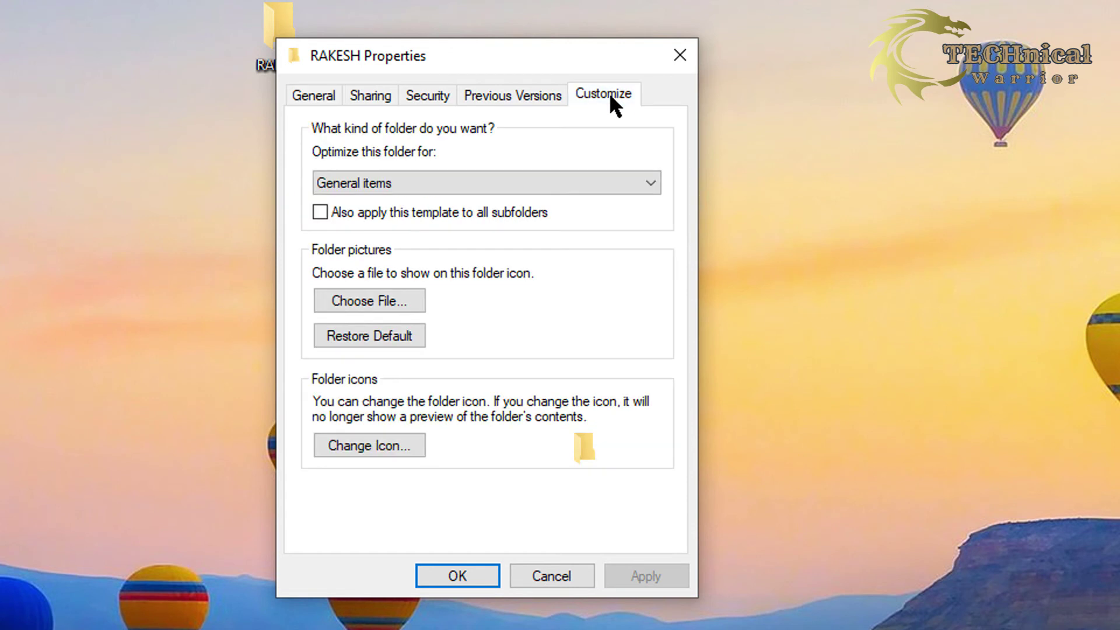
left_click(385, 447)
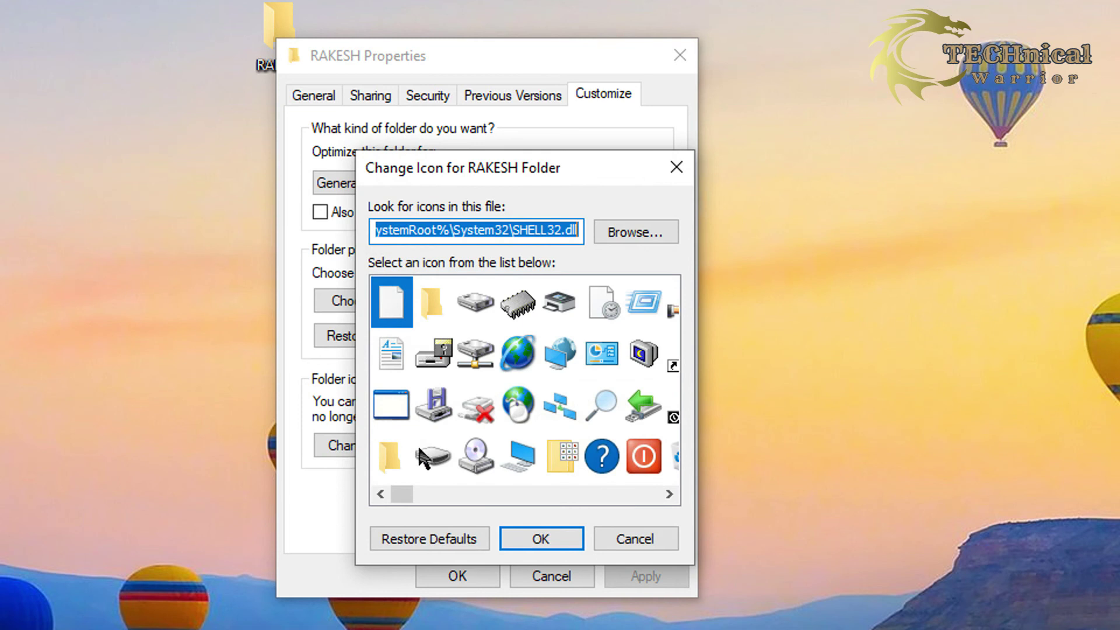
scroll(595, 408, "right", 10)
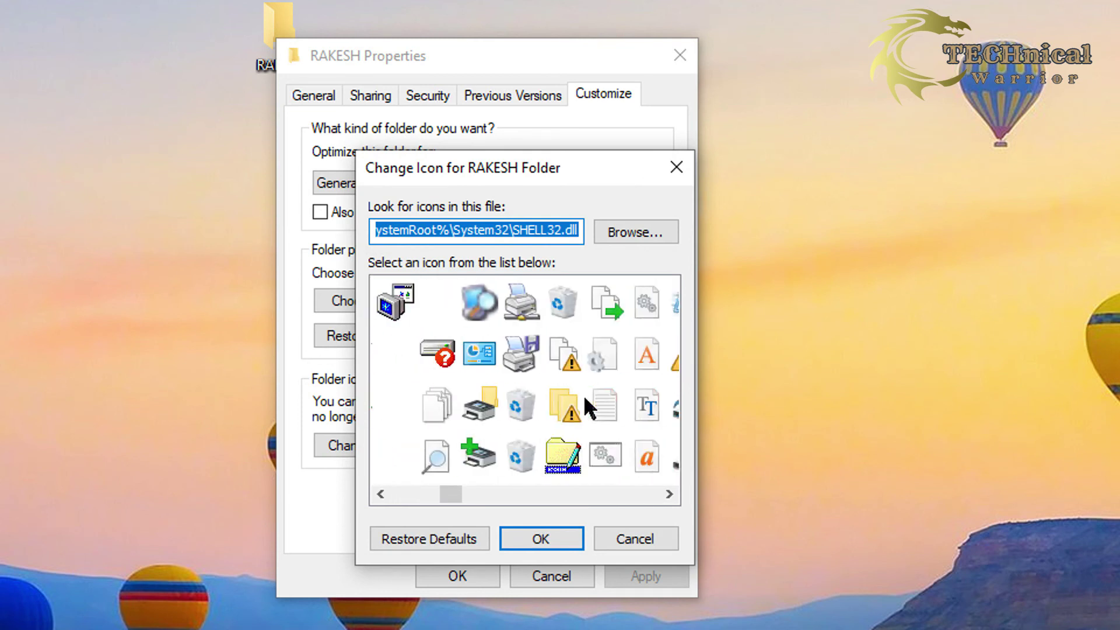
scroll(587, 405, "right", 4)
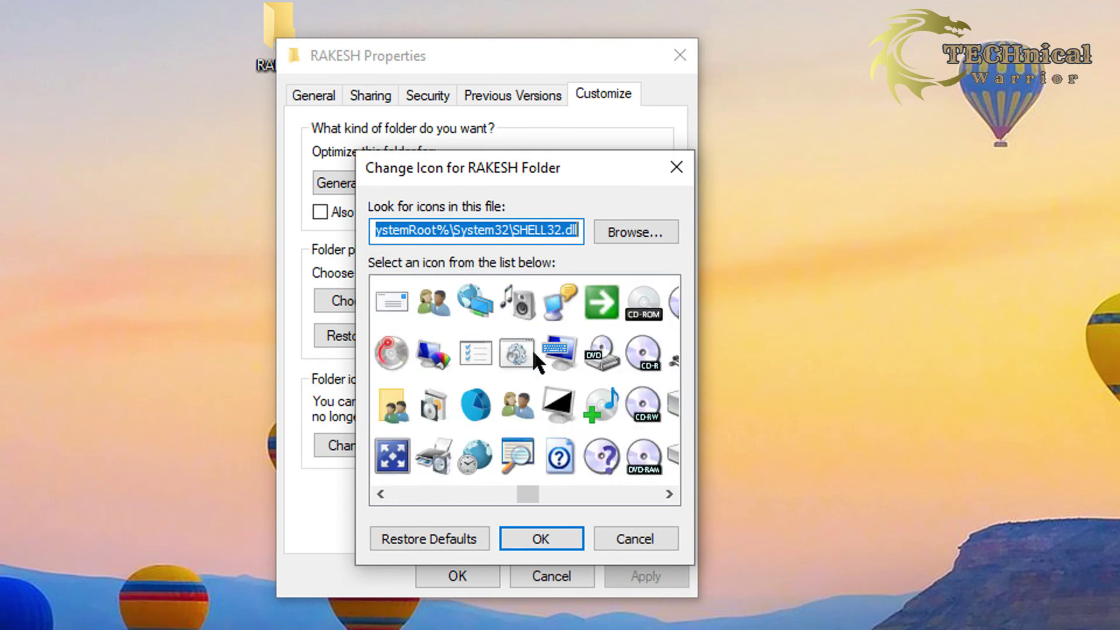
- Choose bill.ico from the Desktop as the folder's custom icon and apply it to the folder
left_click(627, 232)
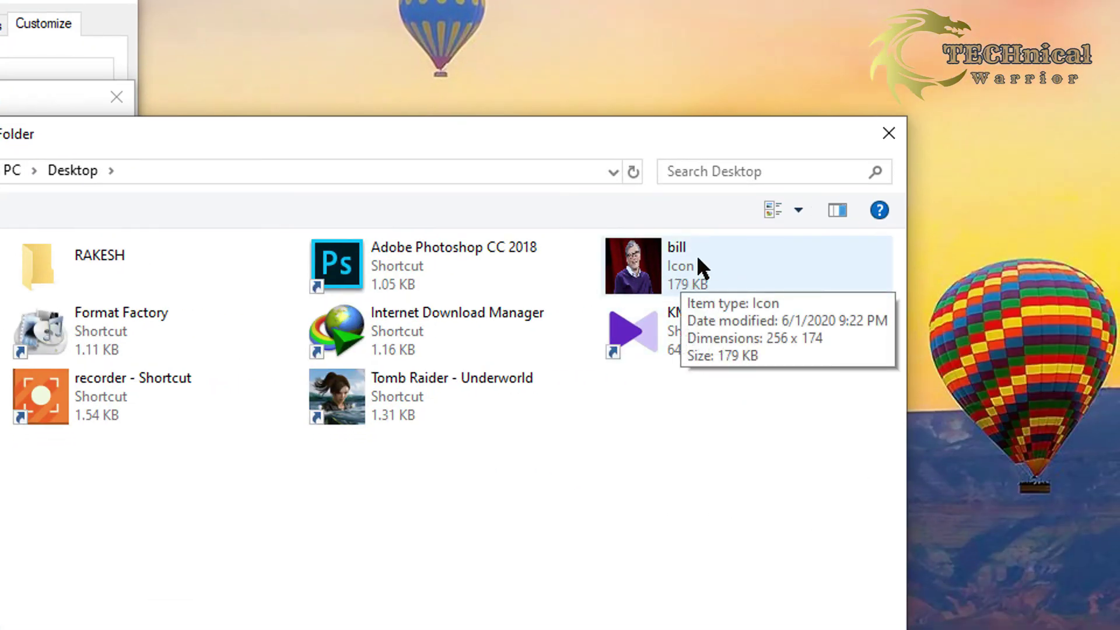
left_click(673, 267)
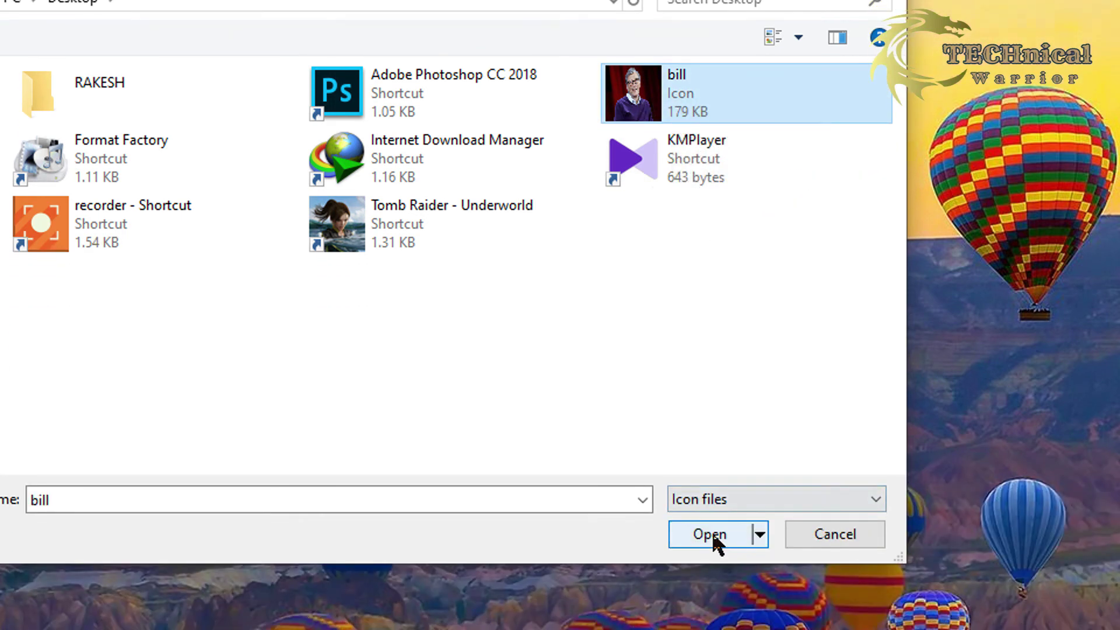
left_click(714, 565)
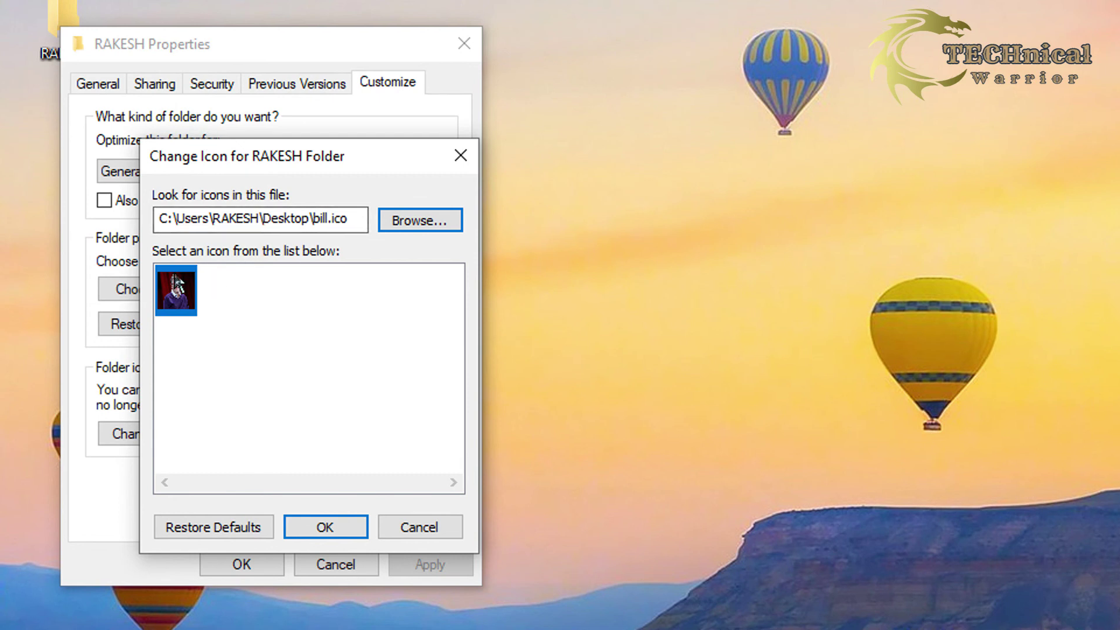
left_click(334, 529)
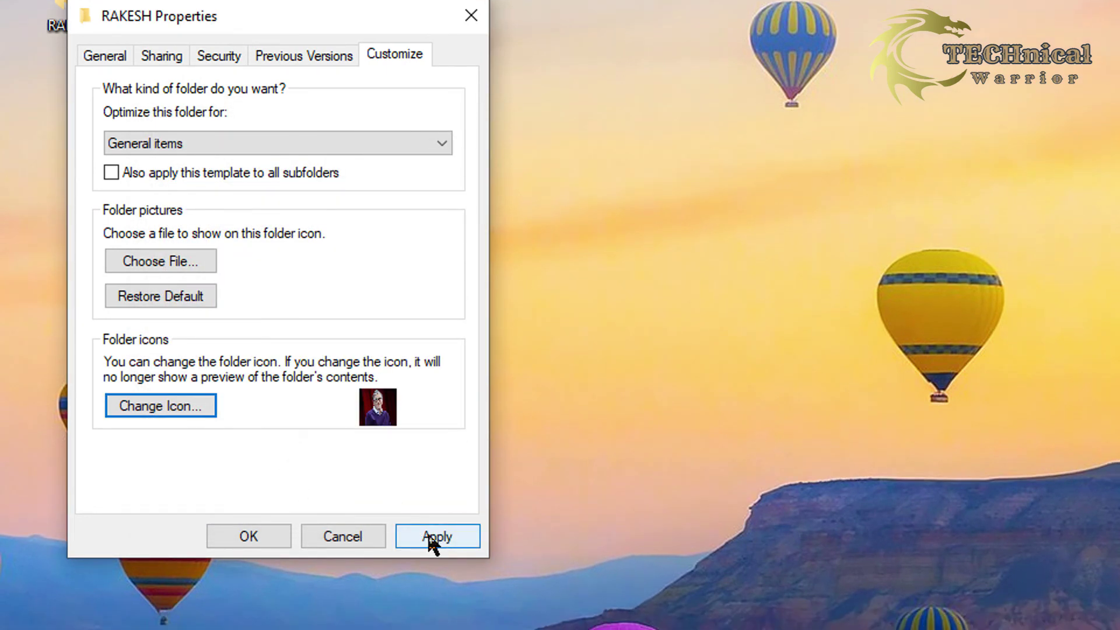
left_click(426, 537)
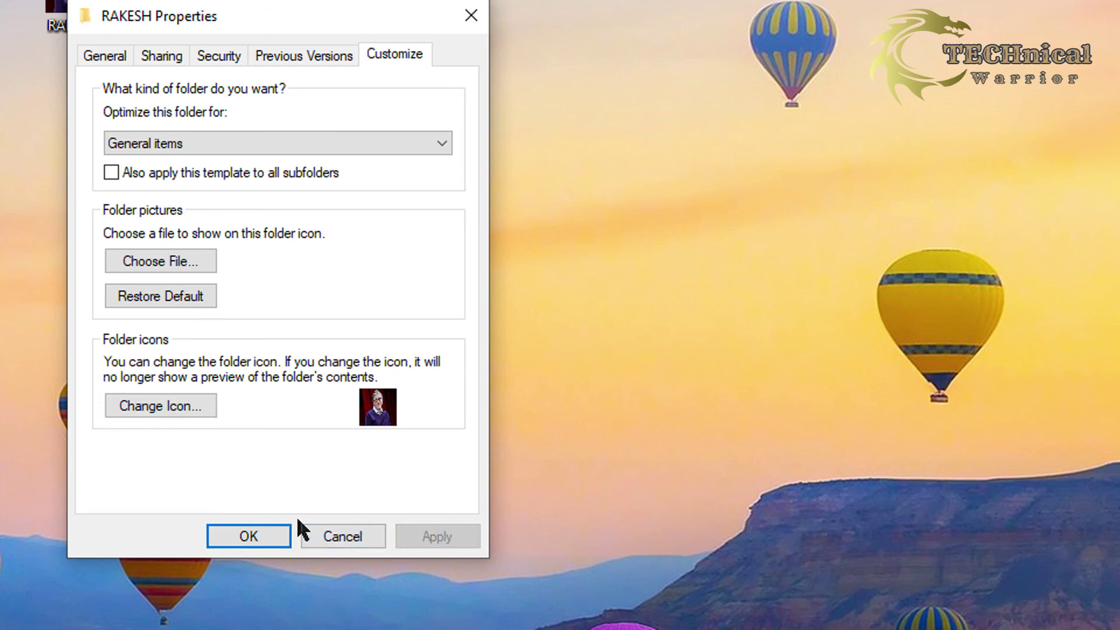
left_click(257, 537)
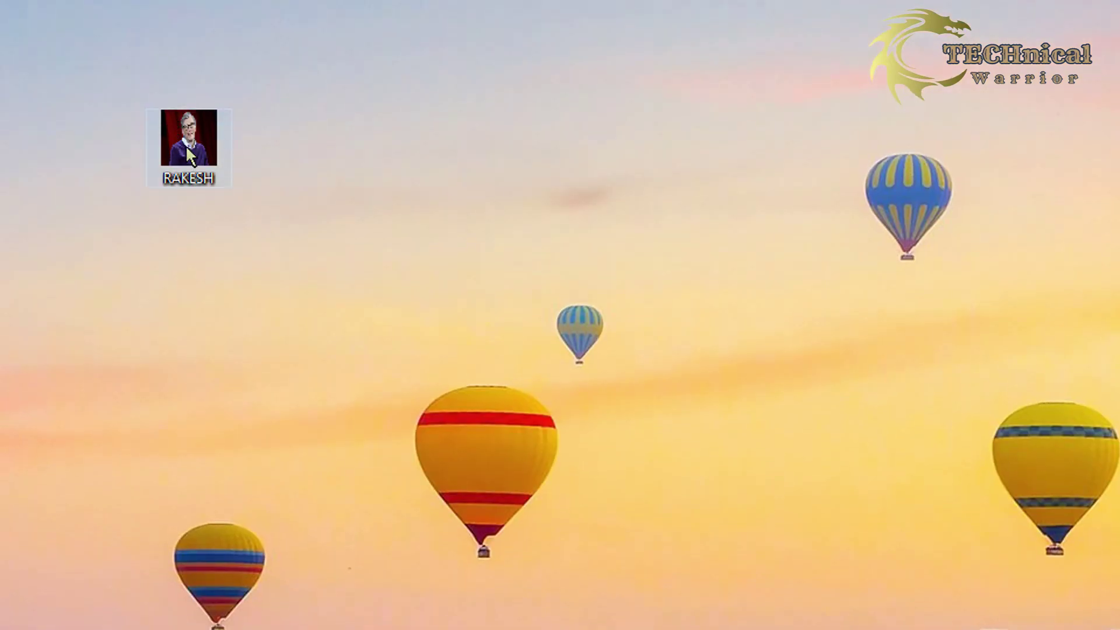
- Open the folder with the new icon, shrink its window to compare it with the desktop icon, and close it
left_click(187, 170)
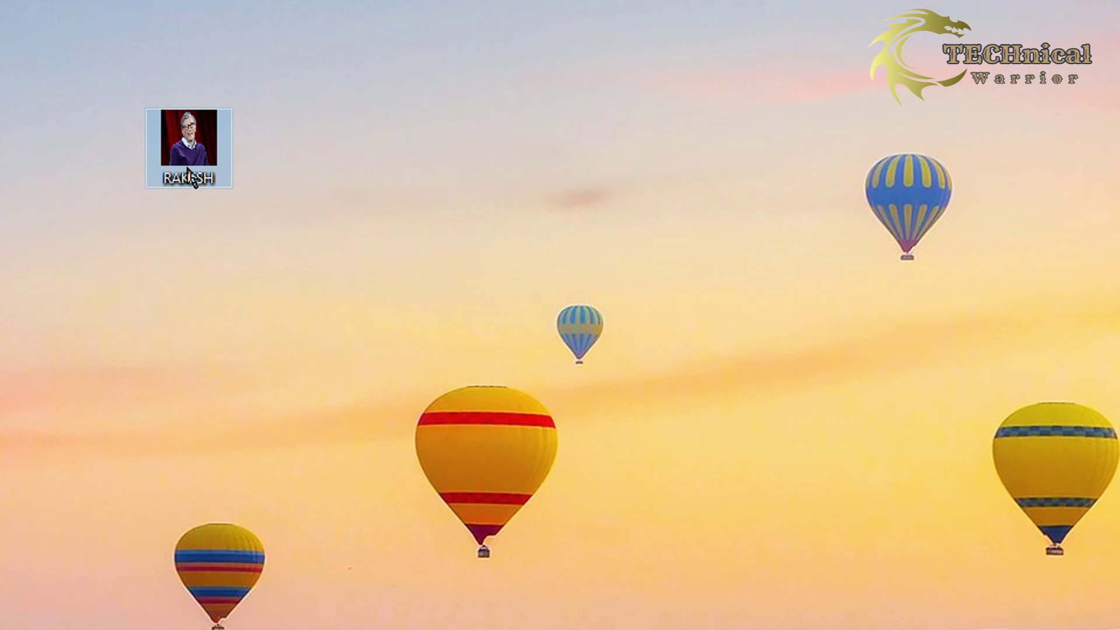
double_click(187, 170)
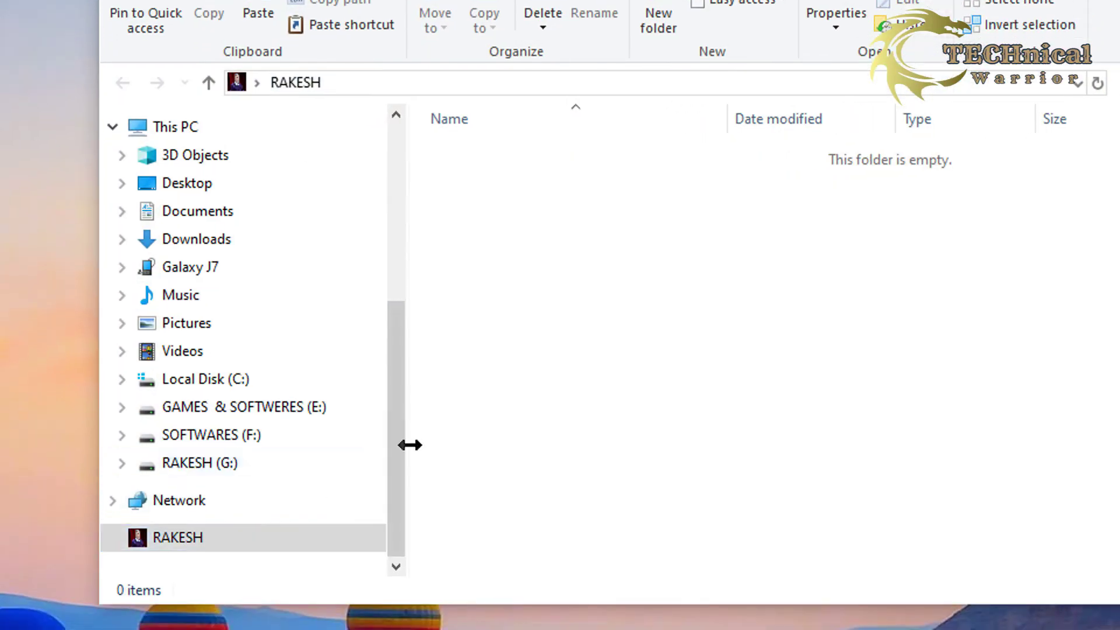
left_click_drag(97, 605, 183, 540)
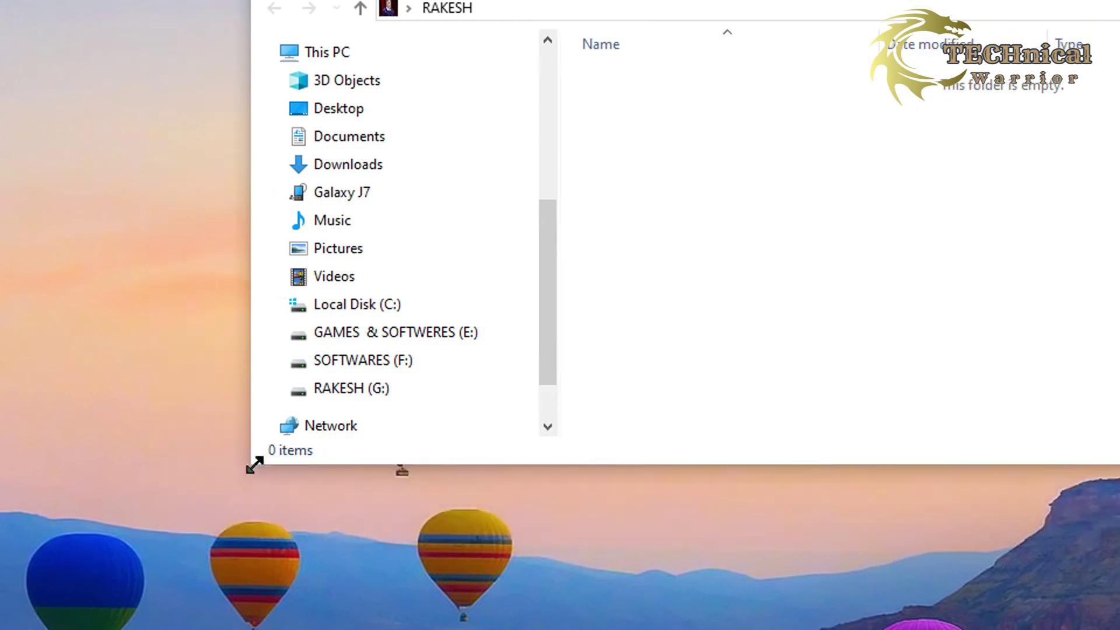
left_click_drag(255, 465, 538, 411)
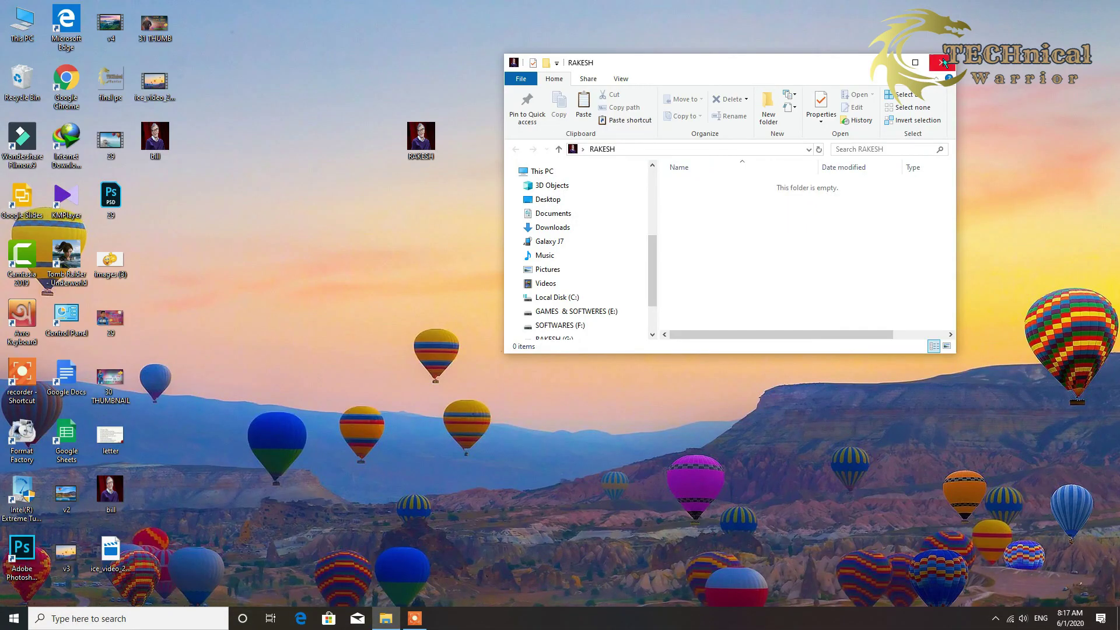
key("alt+F4")
- Move the customized folder beside the other desktop icons, directly below the bill icon file
left_click_drag(420, 139, 152, 195)
mouse_move(313, 144)
left_mouse_down()
mouse_move(205, 163)
mouse_move(308, 153)
left_mouse_up()
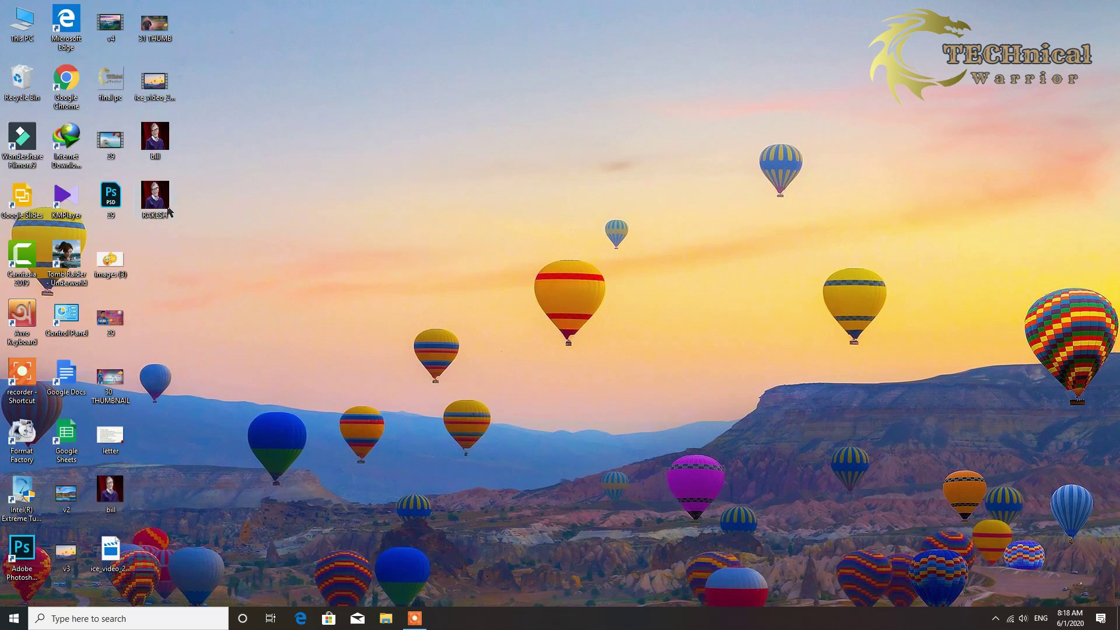
left_click_drag(152, 185, 143, 210)
left_click_drag(401, 159, 426, 165)
right_click(485, 126)
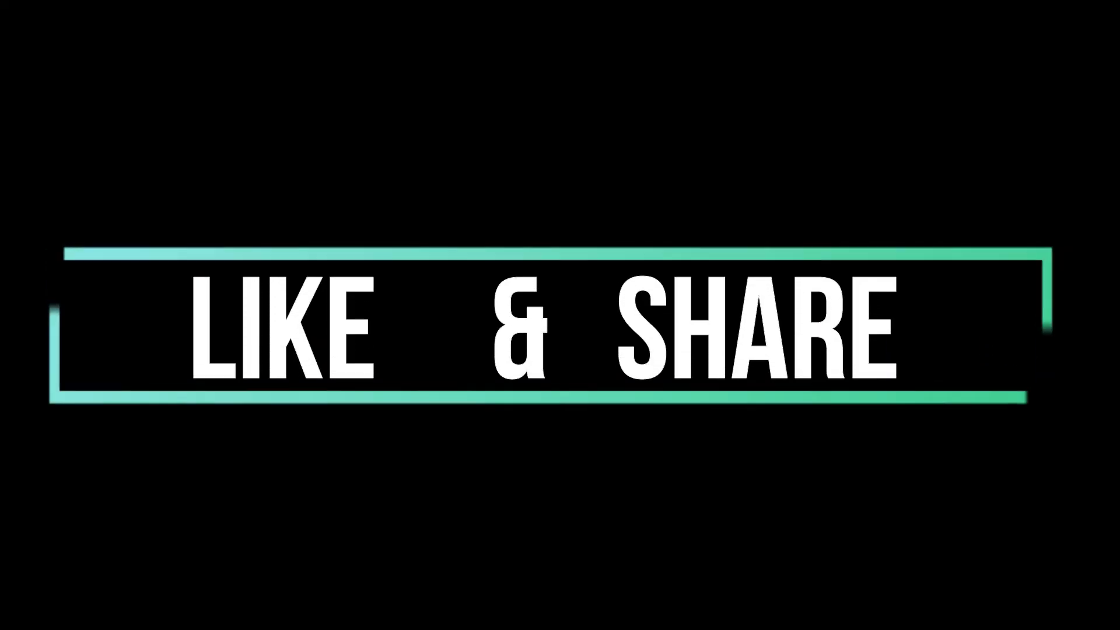